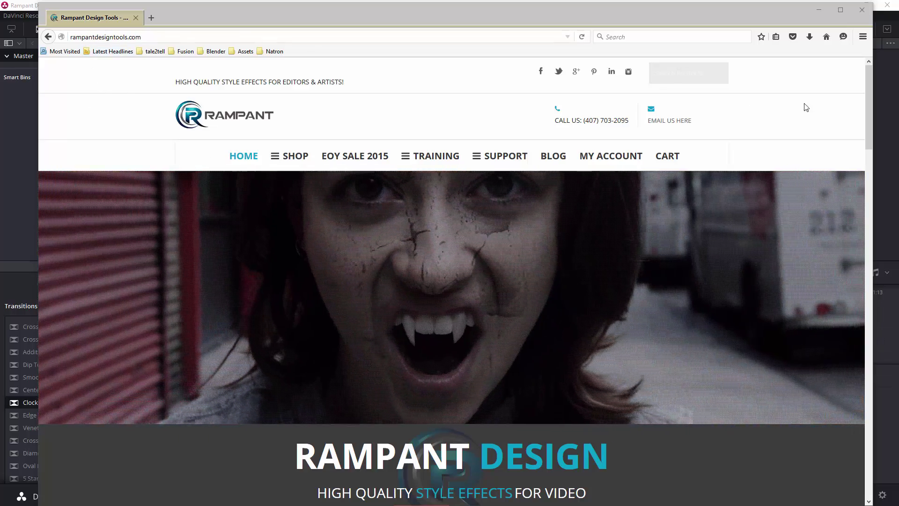
# Scroll down the Rampant Design Tools homepage in Firefox, then leave the browser to return to Resolve
pyautogui.moveTo(870, 85); pyautogui.dragTo(812, 399)
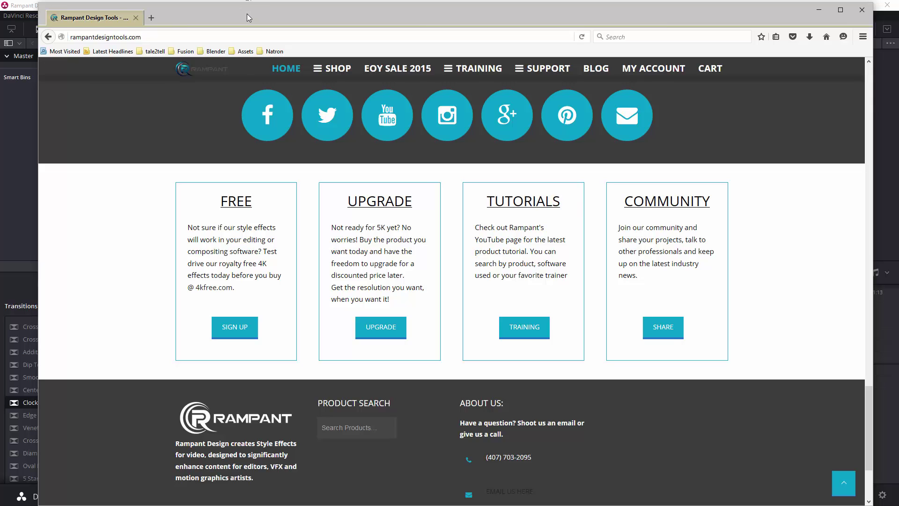
pyautogui.hotkey('alt', 'Tab')
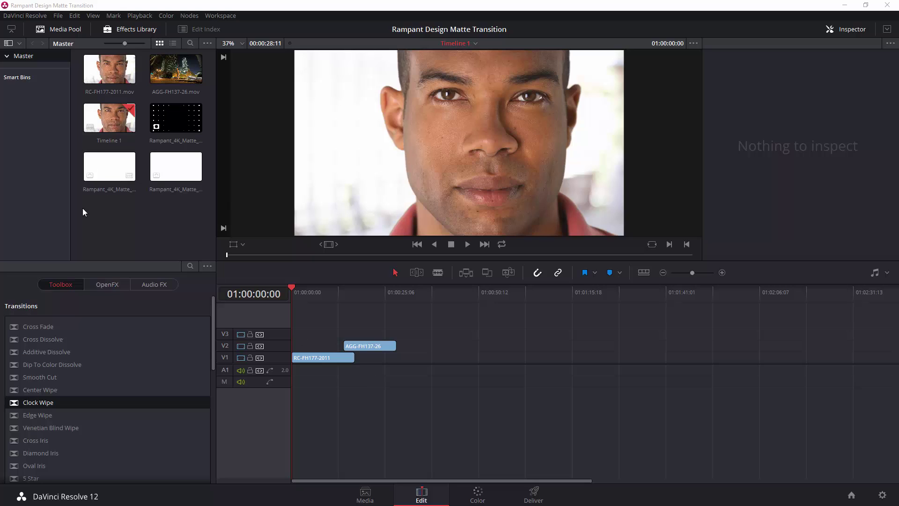
# Create a timeline from the RC-FH177-2011 clip and name it 'Style Matte example'
pyautogui.rightClick(102, 68)
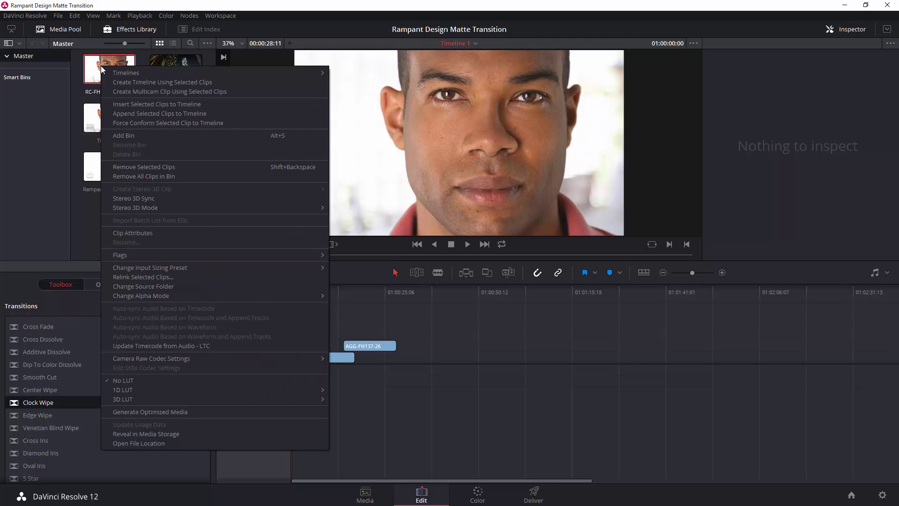
pyautogui.click(138, 83)
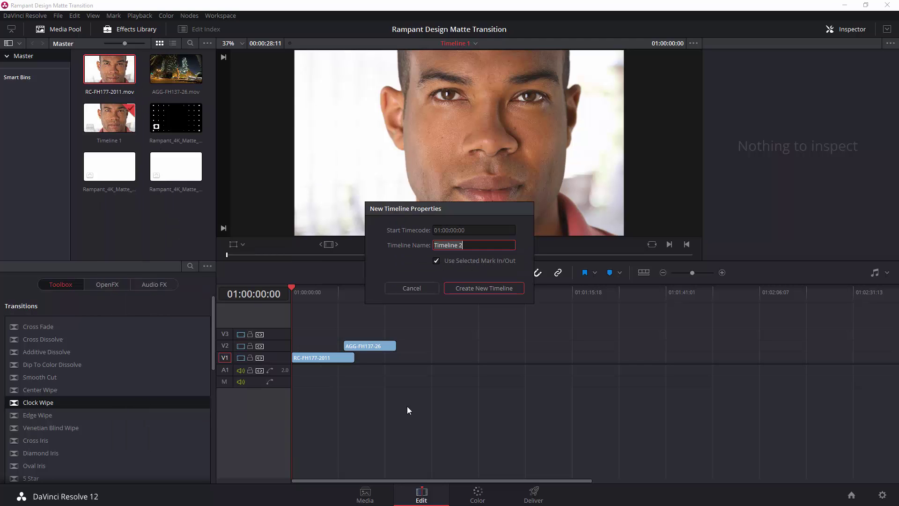
pyautogui.click(478, 245)
pyautogui.moveTo(478, 244); pyautogui.dragTo(415, 244)
pyautogui.write('Style Matte example')
pyautogui.press('Return')
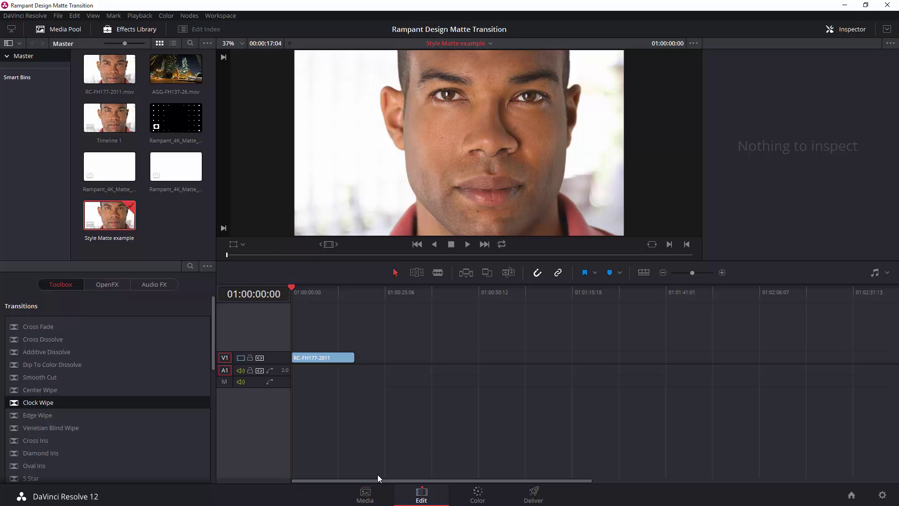
# Add Rampant_4K_Style_Mattes_025.mov from the Style Mattes folder to the Master media pool
pyautogui.click(370, 496)
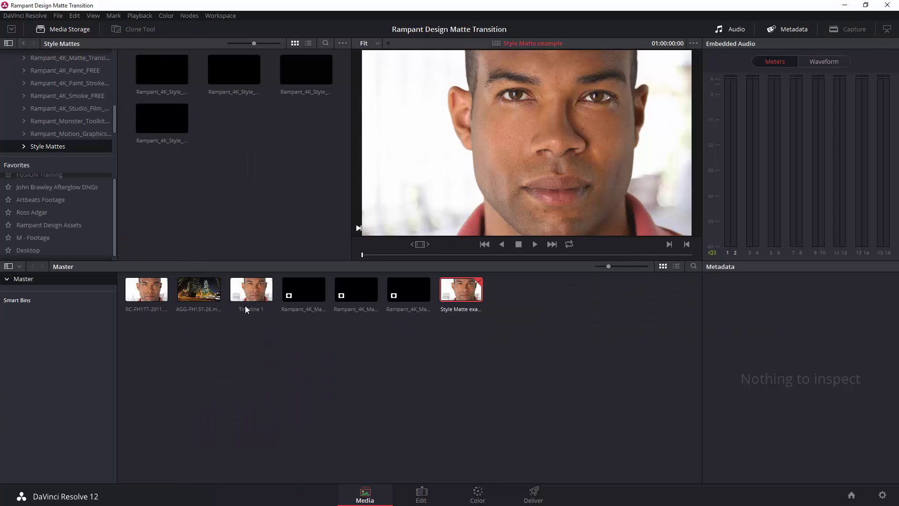
pyautogui.rightClick(164, 74)
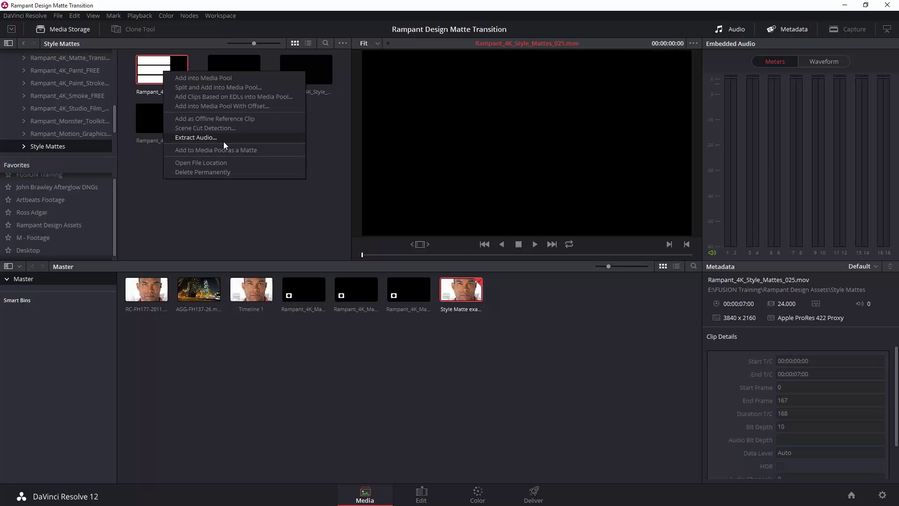
pyautogui.click(265, 151)
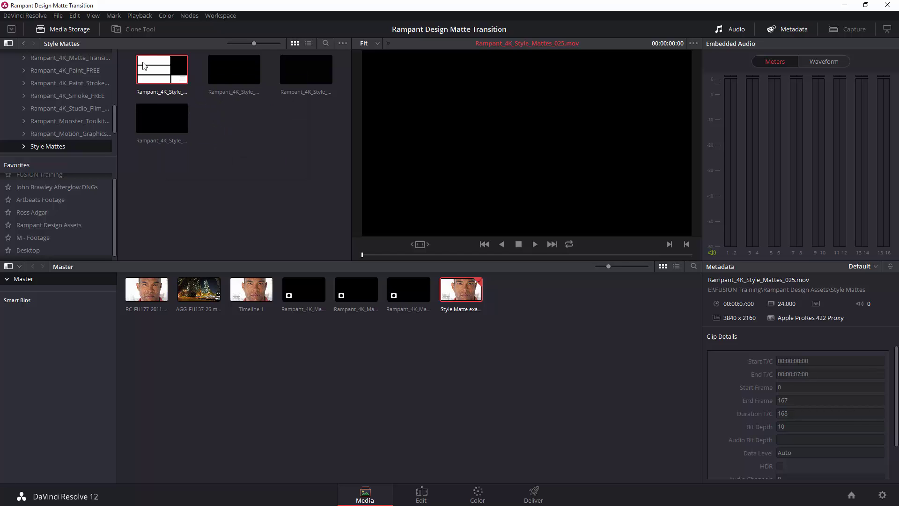
pyautogui.moveTo(146, 67); pyautogui.dragTo(513, 309)
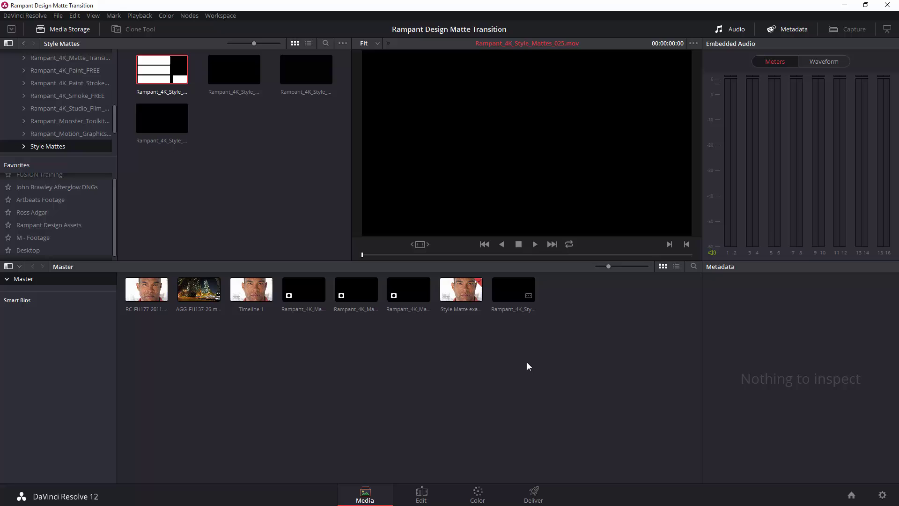
# Swap the V1 portrait clip for Rampant_4K_Style_Mattes_025.mov and scrub to where the white bars show
pyautogui.click(421, 493)
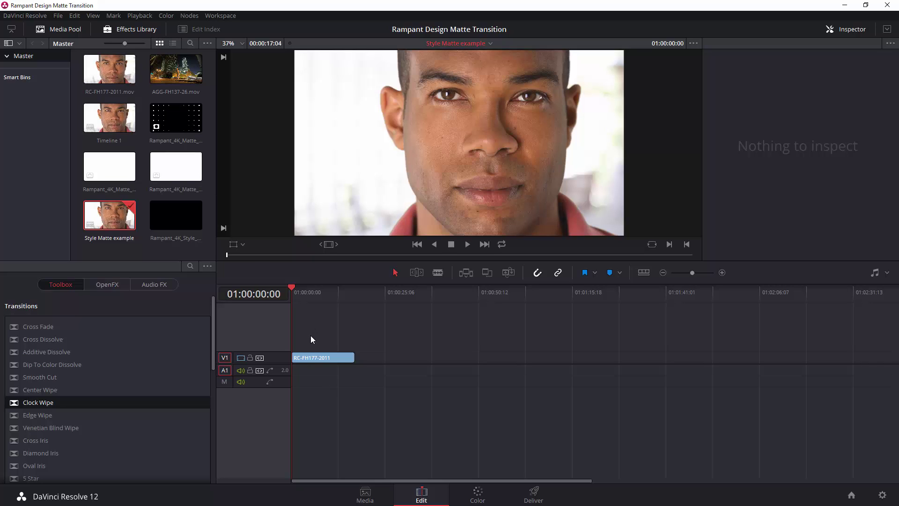
pyautogui.click(319, 361)
pyautogui.press('Delete')
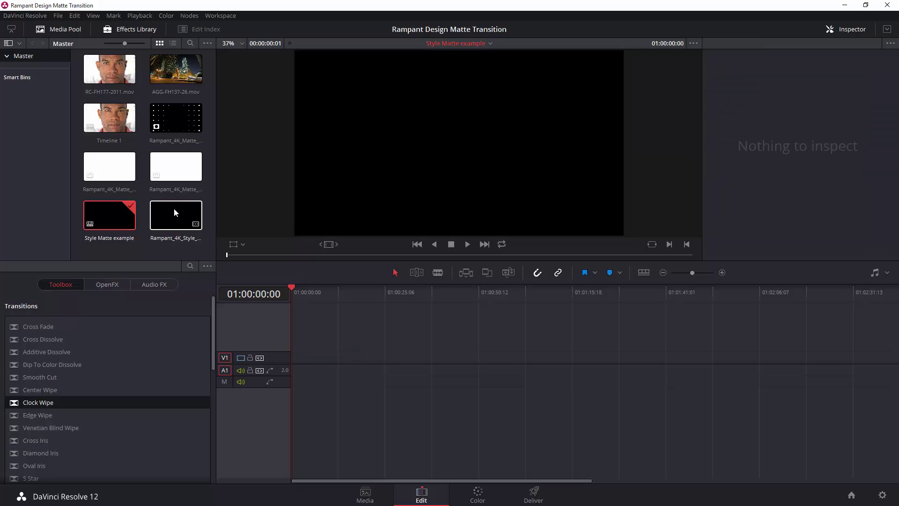
pyautogui.moveTo(177, 215); pyautogui.dragTo(302, 361)
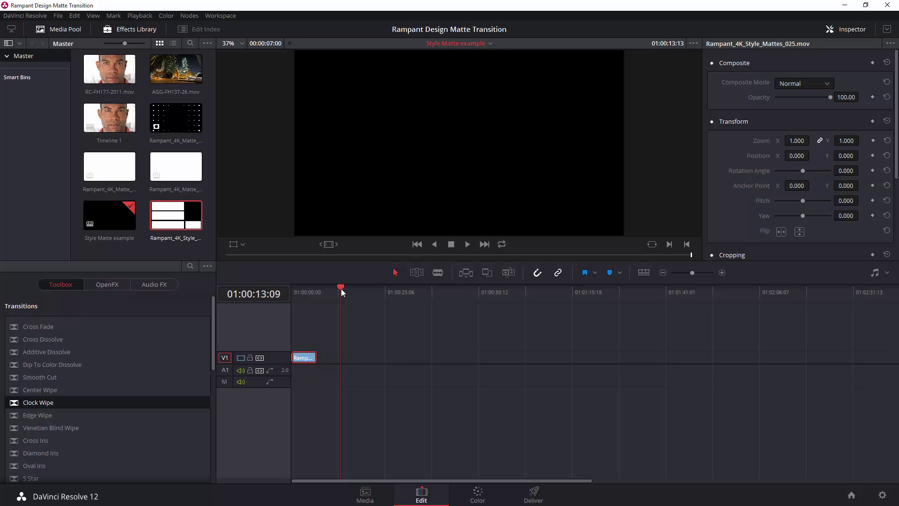
pyautogui.moveTo(341, 288); pyautogui.dragTo(302, 301)
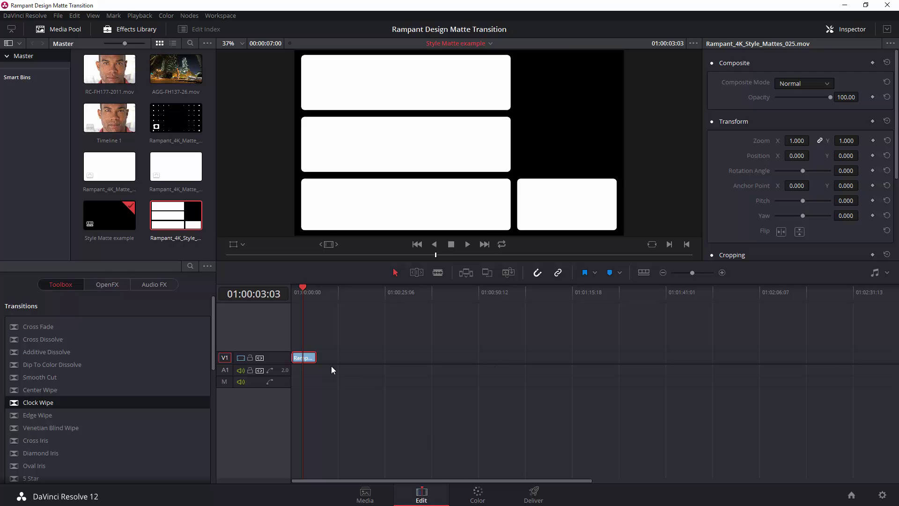
# On the Color page, key the matte's black area with the qualifier eyedropper and invert the key
pyautogui.click(478, 494)
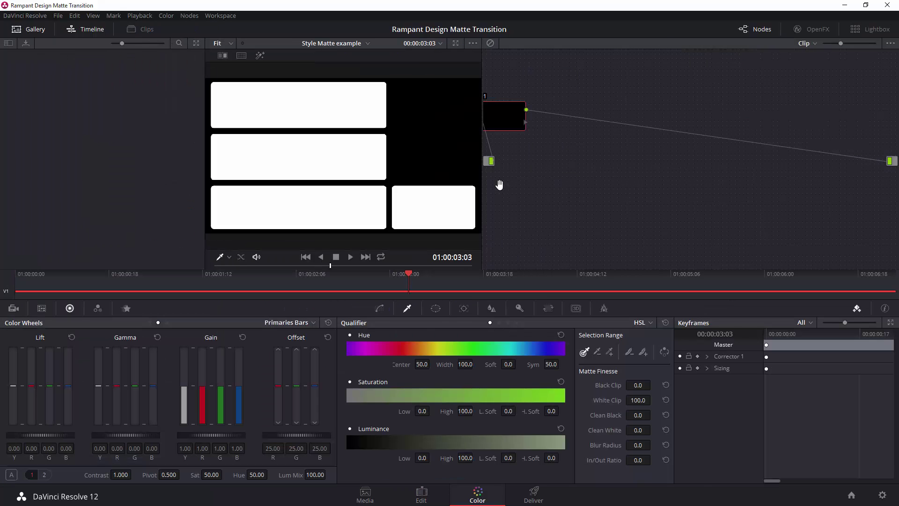
pyautogui.moveTo(509, 128); pyautogui.dragTo(553, 112)
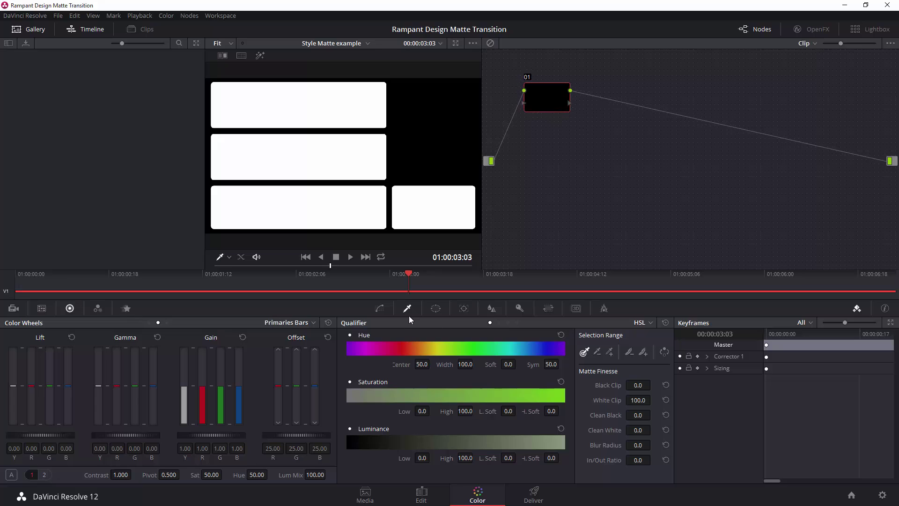
pyautogui.click(380, 308)
pyautogui.click(436, 308)
pyautogui.click(464, 309)
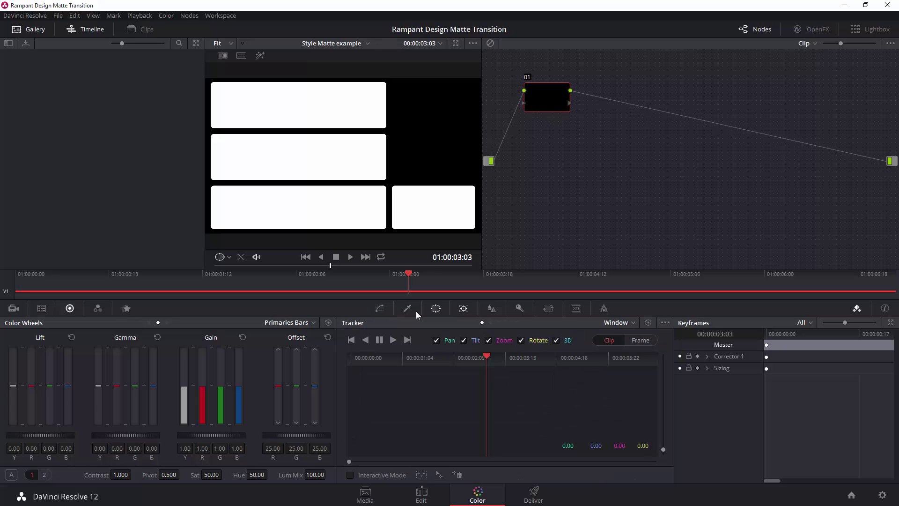
pyautogui.click(408, 308)
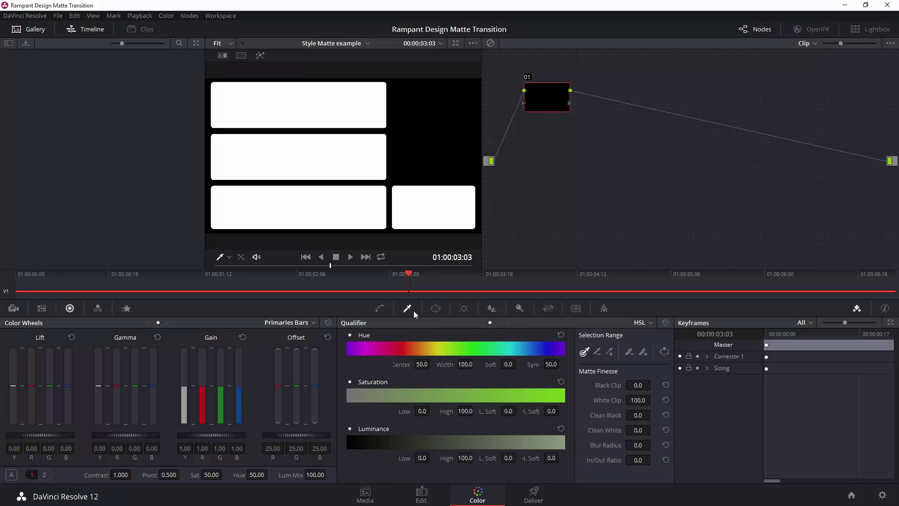
pyautogui.click(432, 129)
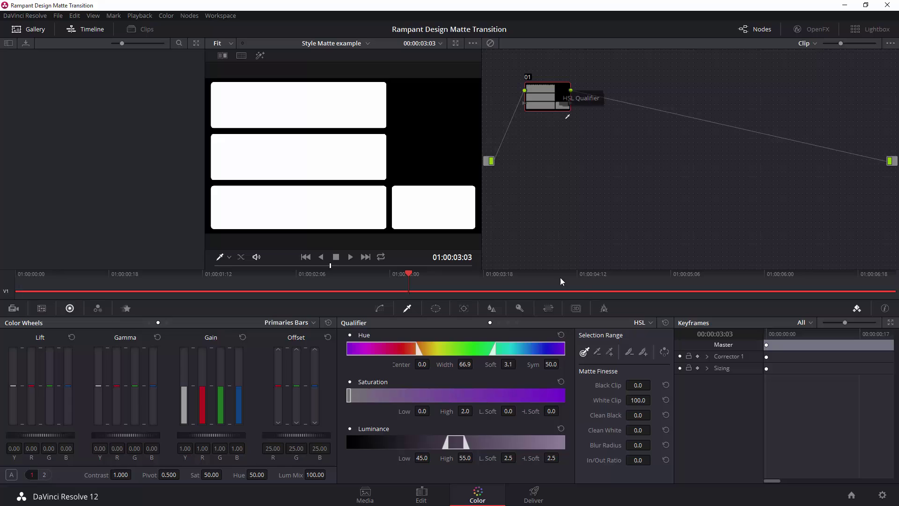
pyautogui.click(665, 351)
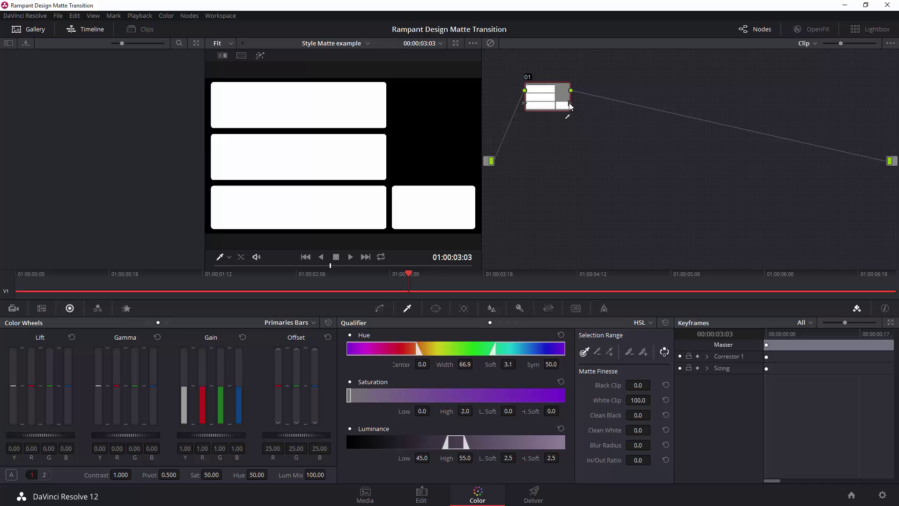
# Add an alpha output to the node graph and connect node 01's key output to it
pyautogui.rightClick(556, 164)
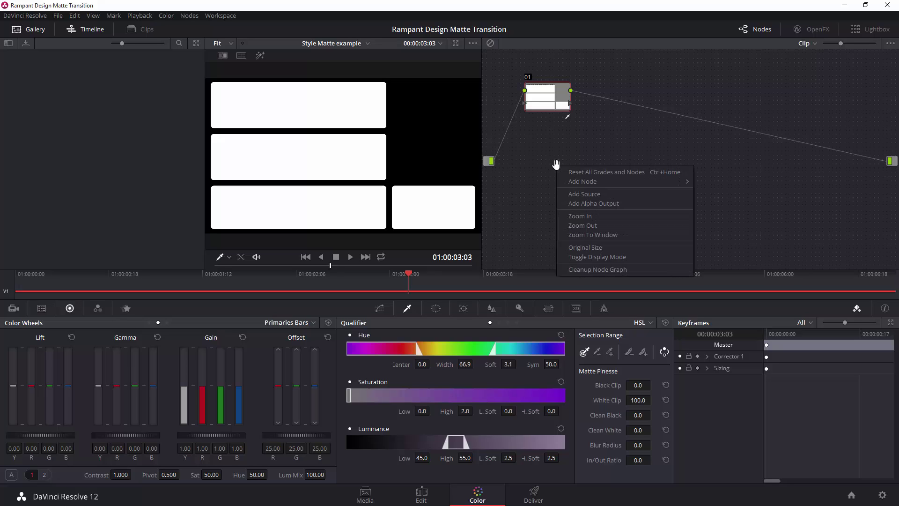
pyautogui.click(592, 204)
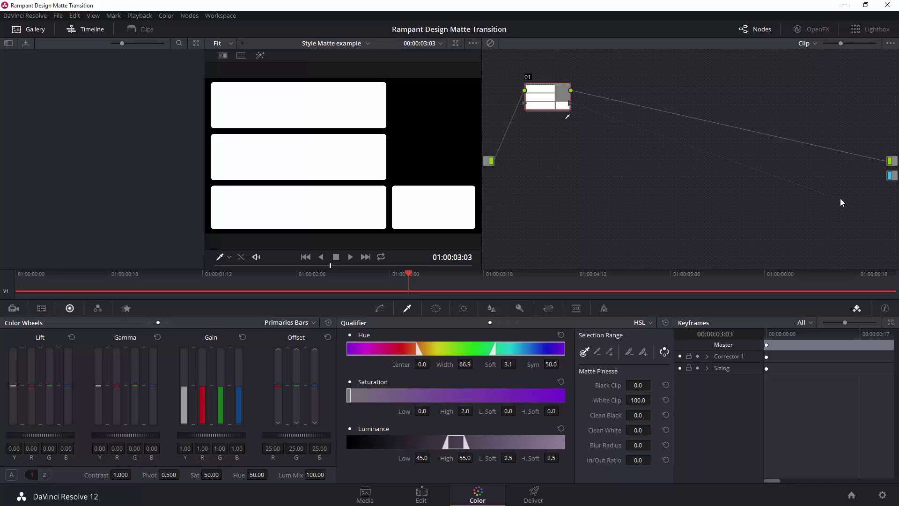
pyautogui.moveTo(840, 199); pyautogui.dragTo(891, 175)
# Rearrange clips between V1 and V2, leaving the matte clip alone on V1, then deselect it
pyautogui.click(421, 494)
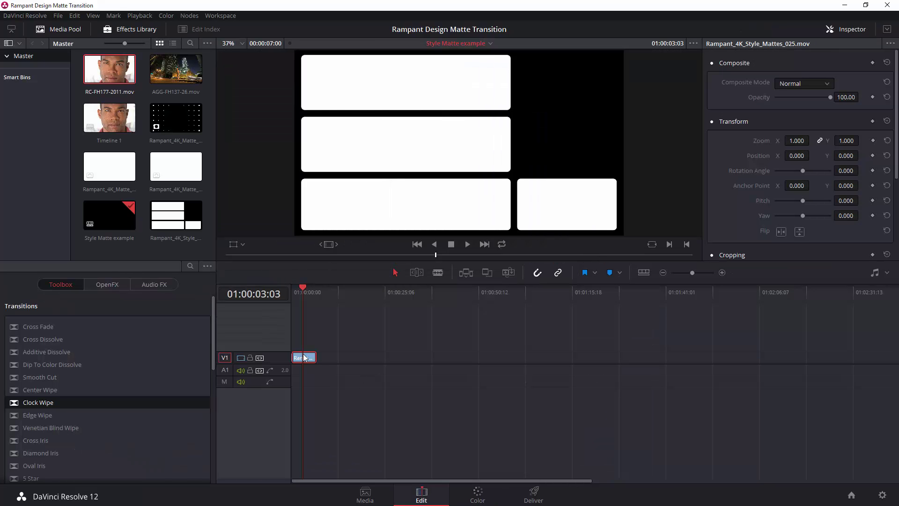
pyautogui.moveTo(305, 358); pyautogui.dragTo(308, 353)
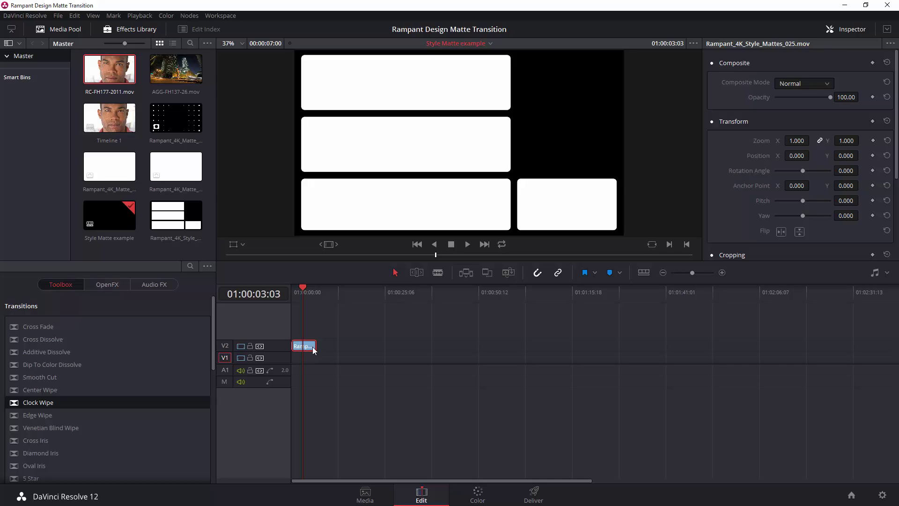
pyautogui.moveTo(121, 70); pyautogui.dragTo(298, 362)
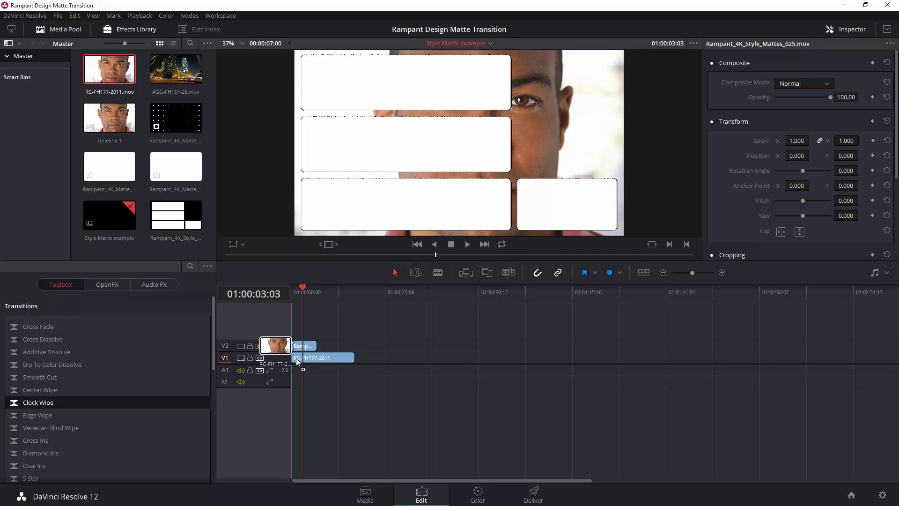
pyautogui.moveTo(297, 362); pyautogui.dragTo(112, 79)
pyautogui.click(306, 346)
pyautogui.moveTo(306, 352); pyautogui.dragTo(299, 356)
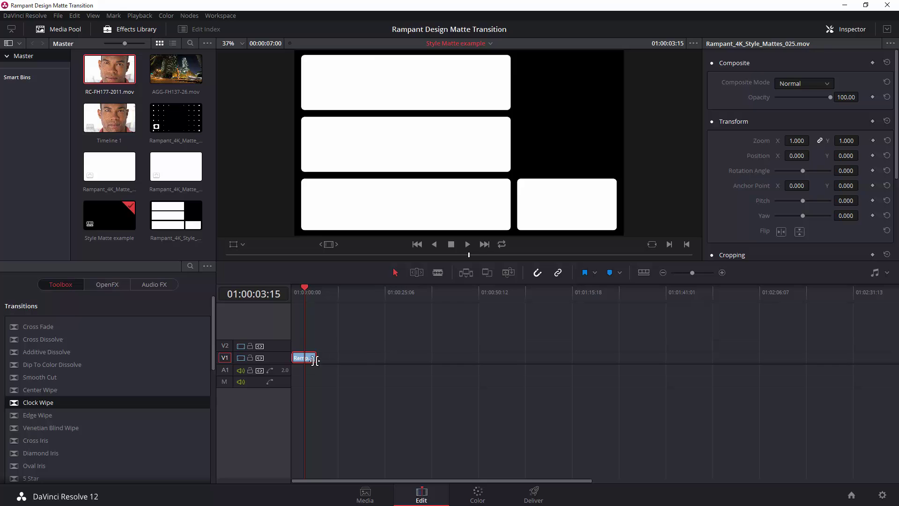
pyautogui.click(340, 323)
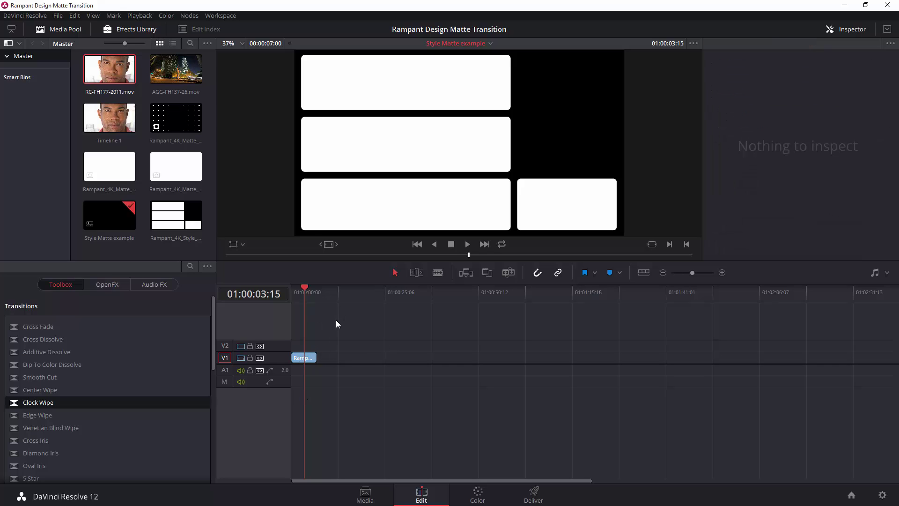
# On the Deliver page, set the video format to DPX with the Alpha 8 bits codec
pyautogui.click(533, 494)
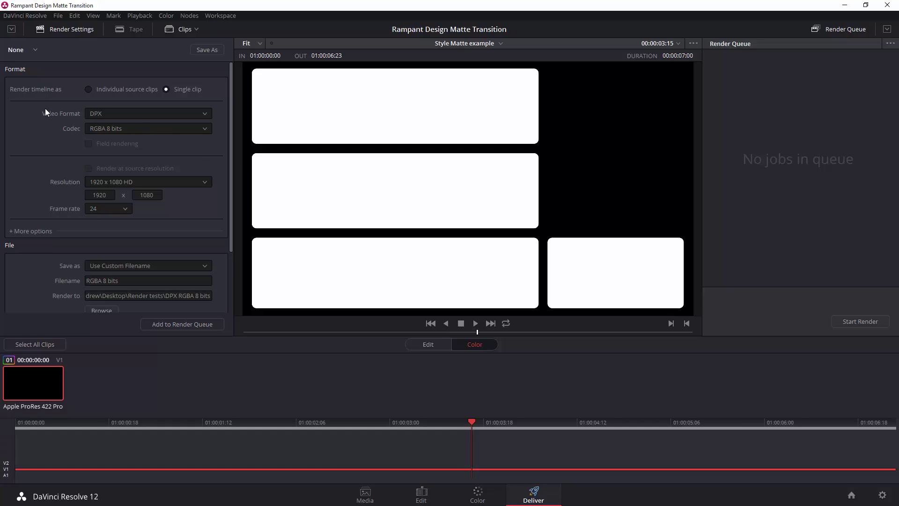
pyautogui.click(116, 114)
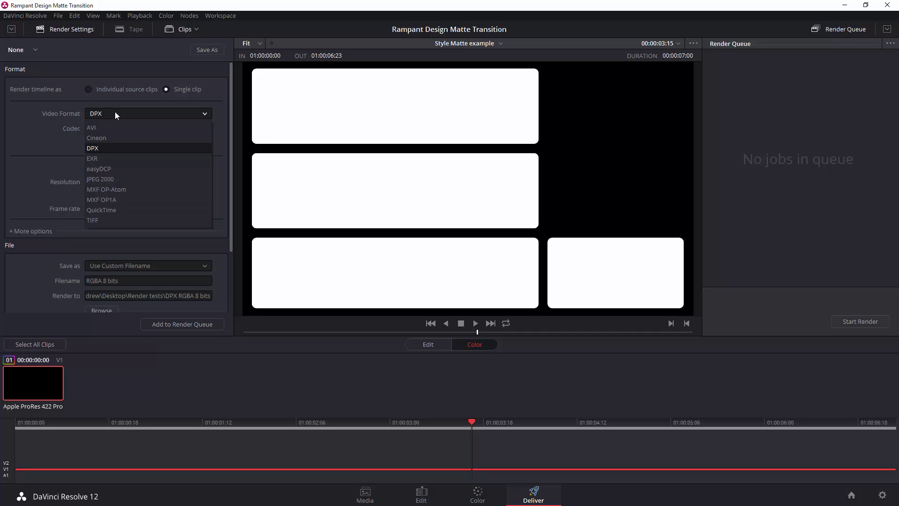
pyautogui.click(118, 147)
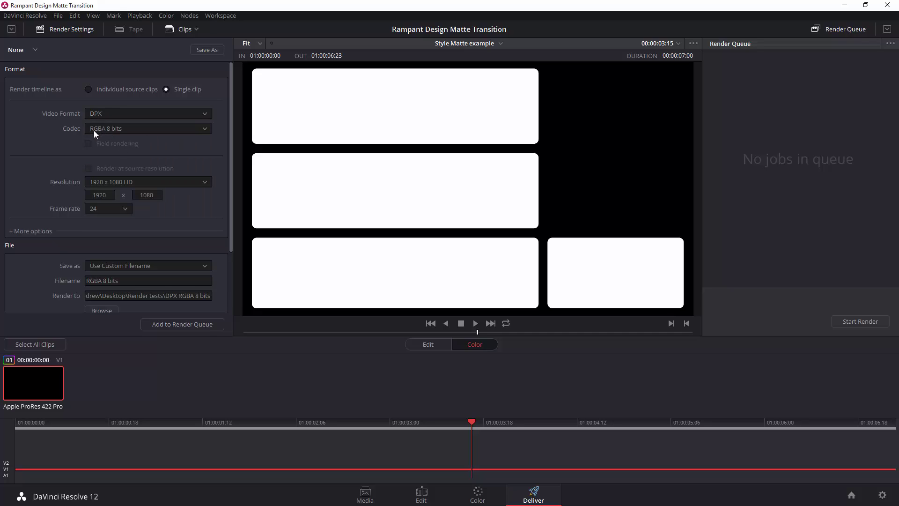
pyautogui.click(128, 129)
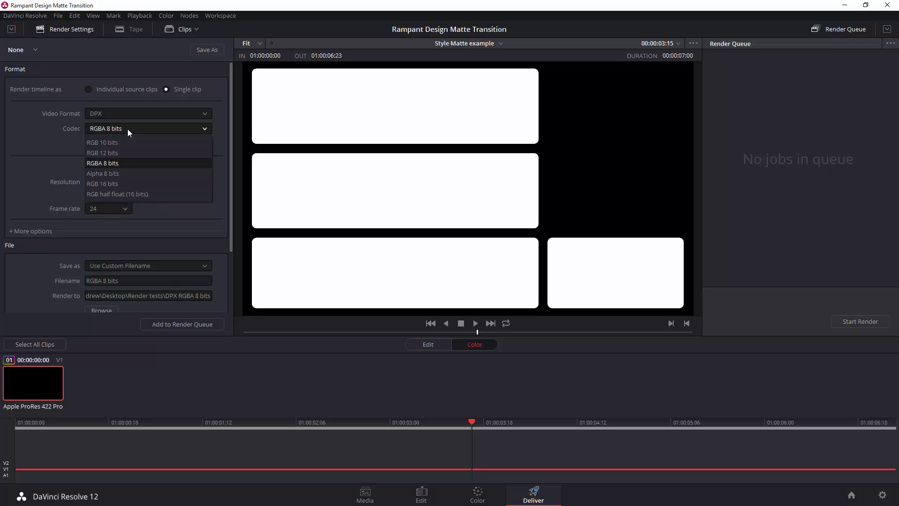
pyautogui.click(113, 176)
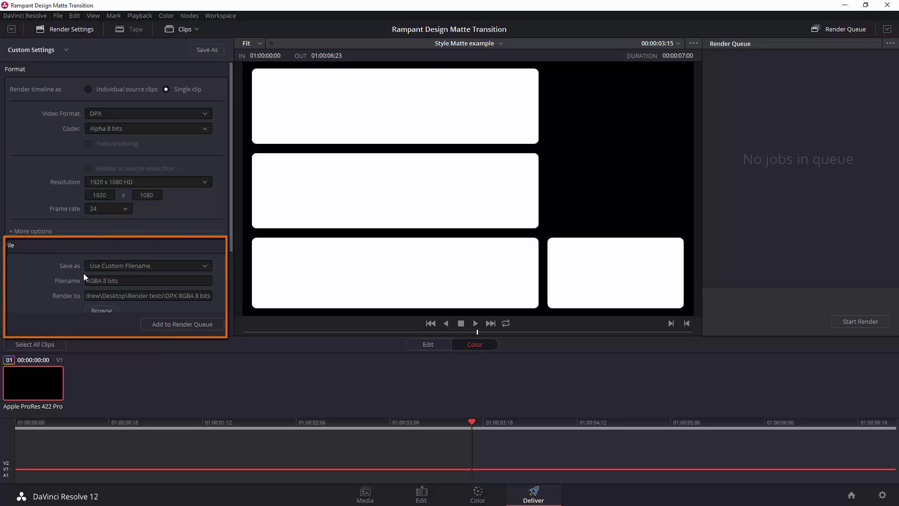
# Keep the custom file name, add the Style Matte example render job to the queue, and switch to the Media page
pyautogui.click(199, 267)
pyautogui.click(198, 268)
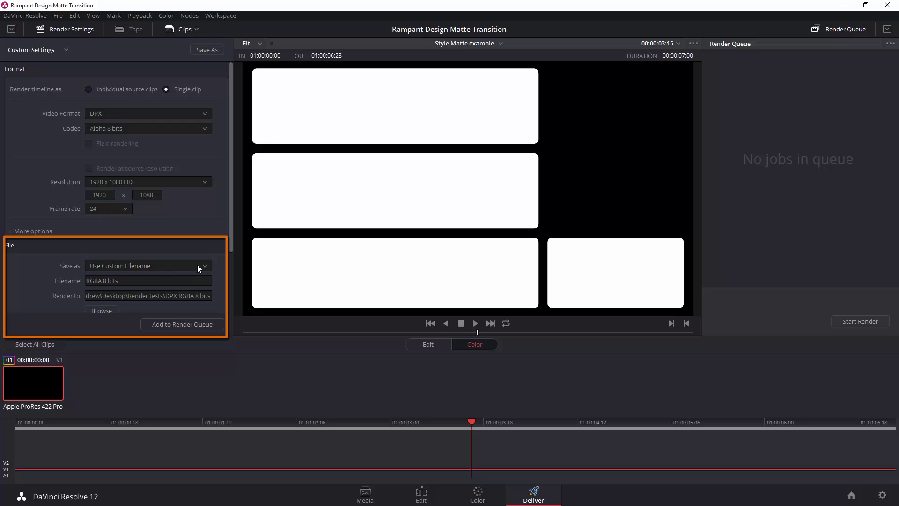
pyautogui.click(178, 325)
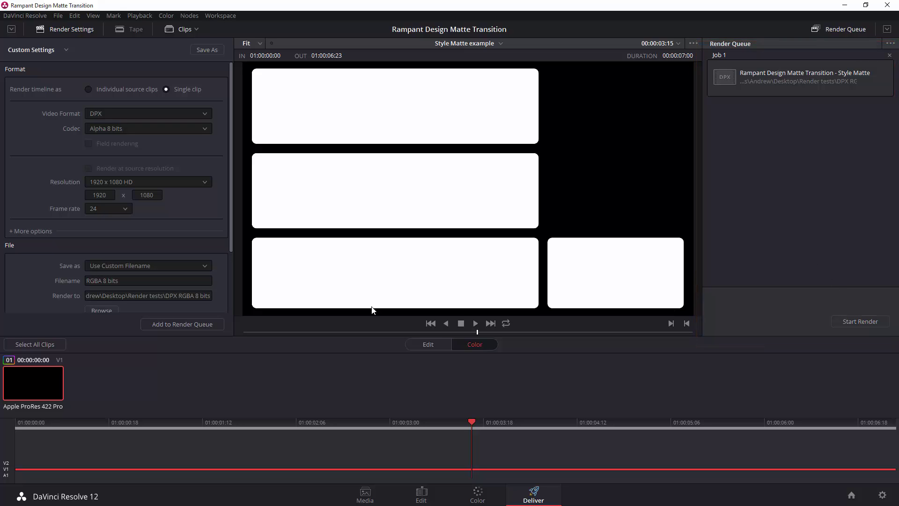
pyautogui.click(366, 495)
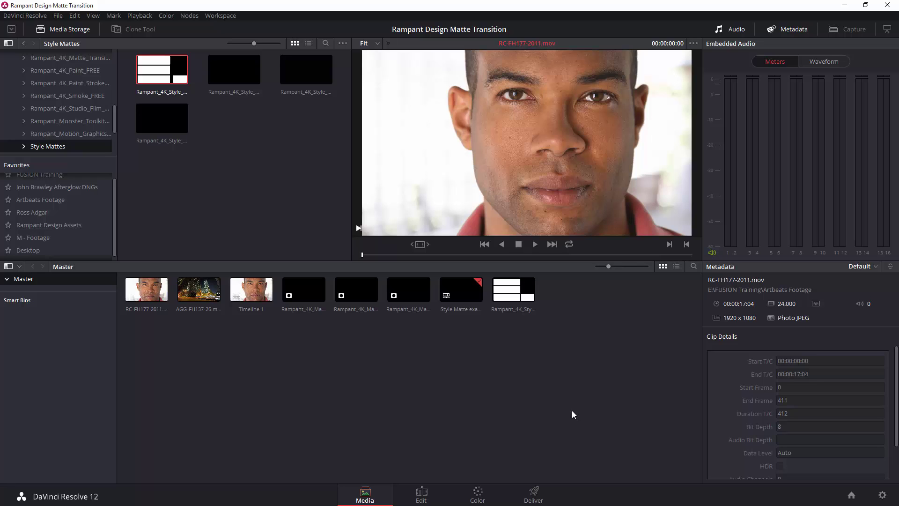
# Import the Test Alpha DPX sequence from Desktop > Render tests > DPX Alpha 8 bits as a matte
pyautogui.click(23, 250)
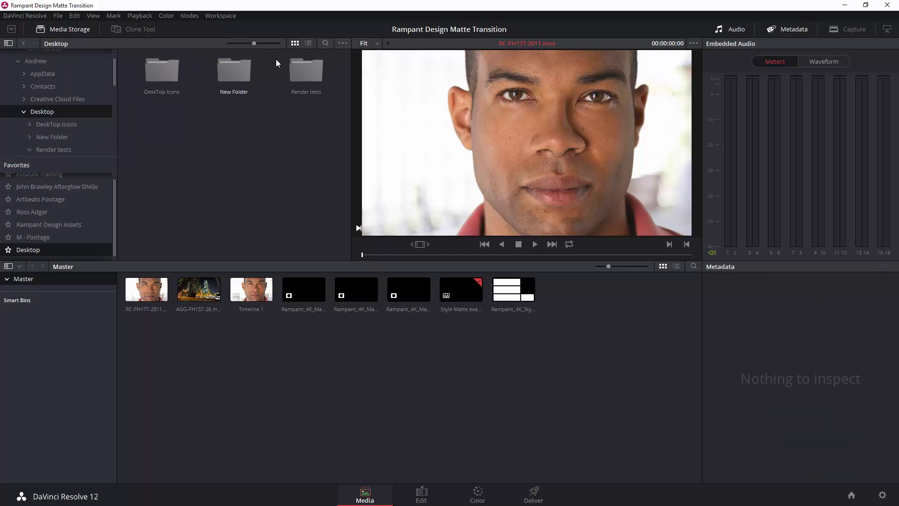
pyautogui.doubleClick(302, 68)
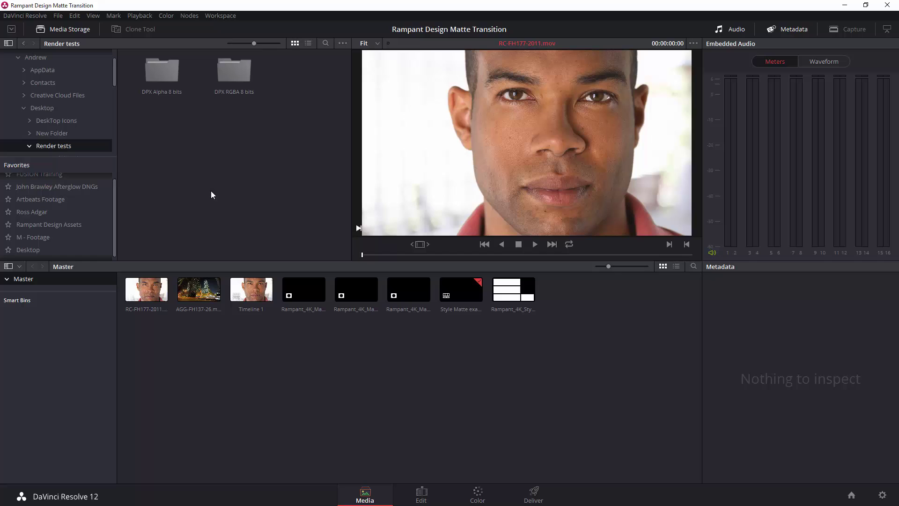
pyautogui.doubleClick(155, 72)
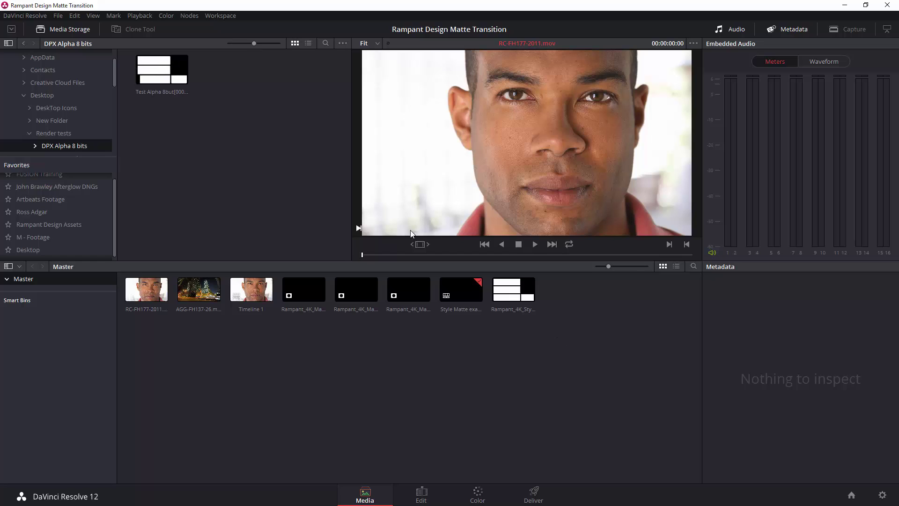
pyautogui.rightClick(169, 69)
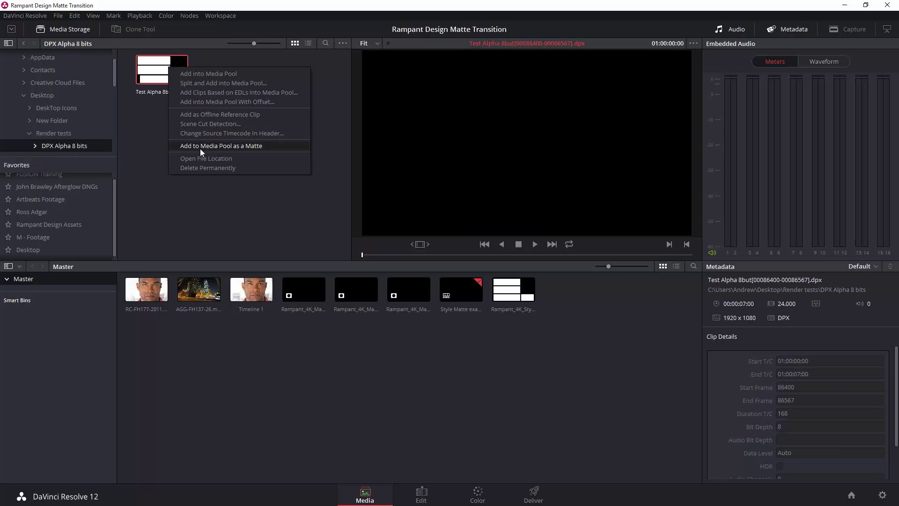
pyautogui.click(235, 148)
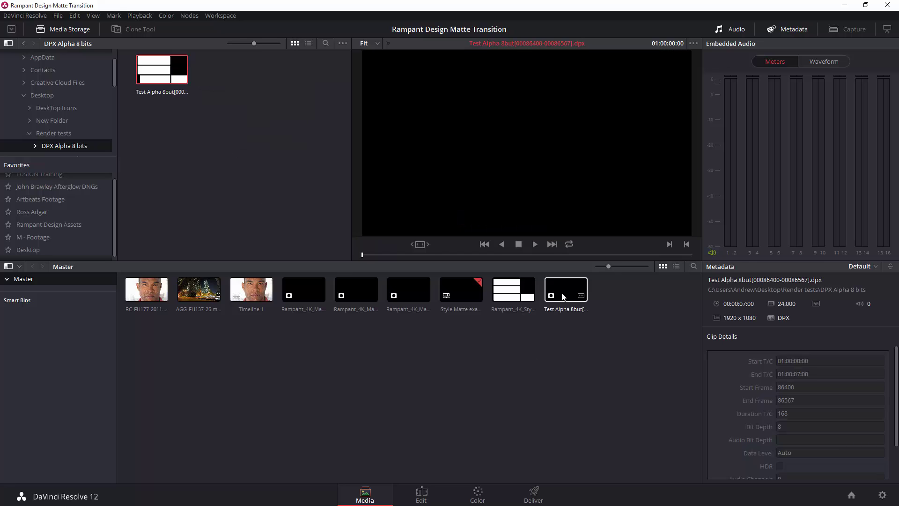
# Delete the matte clip and place RC-FH177-2011.mov on V2 at the start, trimming its end shorter
pyautogui.click(431, 500)
pyautogui.click(305, 359)
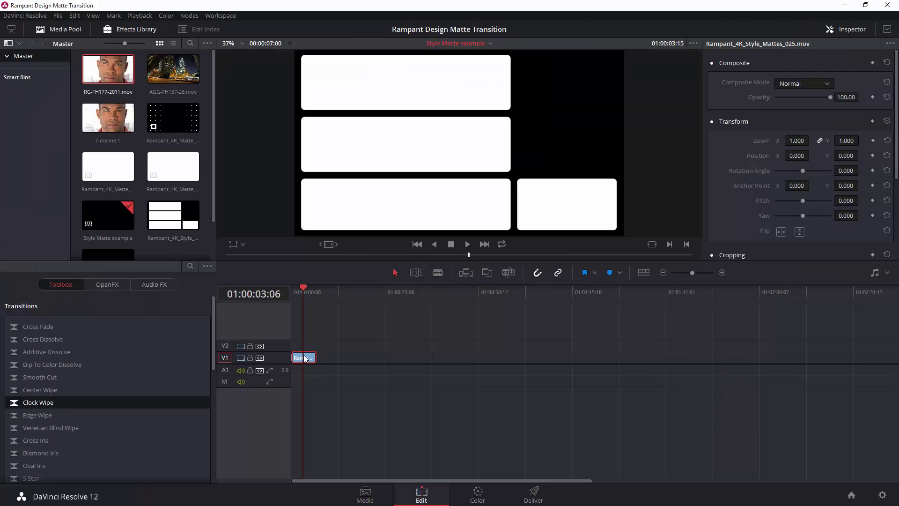
pyautogui.press('Delete')
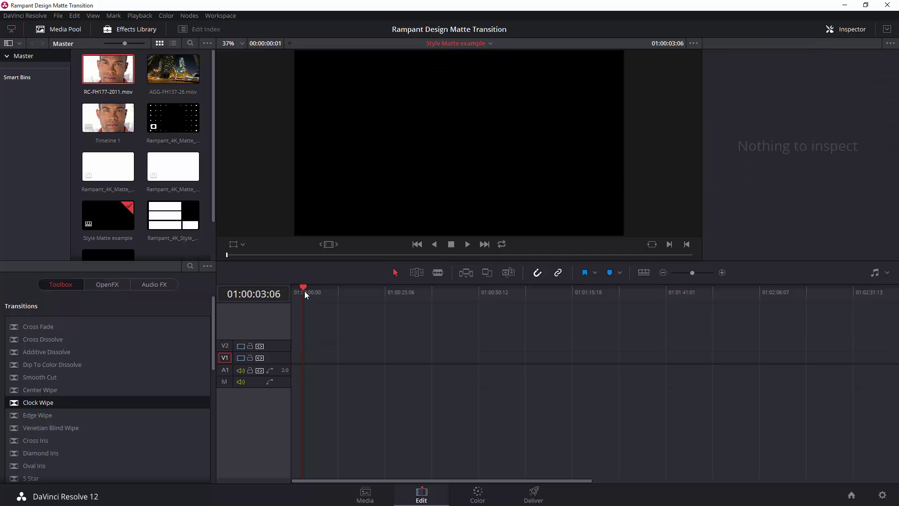
pyautogui.moveTo(305, 294); pyautogui.dragTo(291, 294)
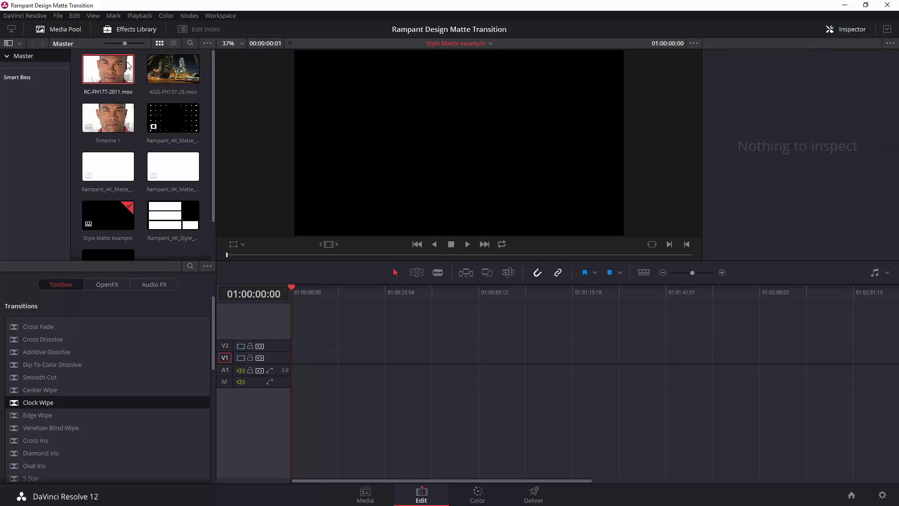
pyautogui.moveTo(128, 65); pyautogui.dragTo(287, 349)
pyautogui.moveTo(354, 347); pyautogui.dragTo(311, 351)
pyautogui.moveTo(354, 287); pyautogui.dragTo(303, 291)
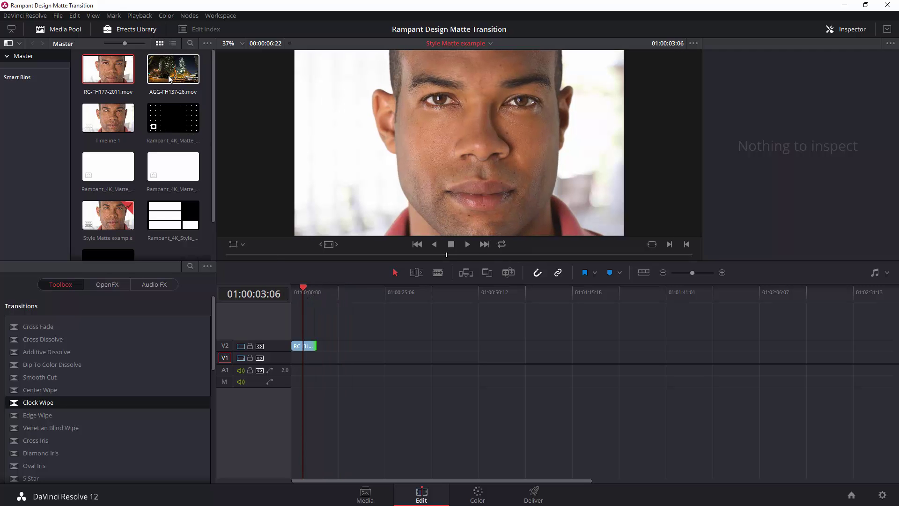
# Put AGG-FH137-26.mov on V1 under the portrait, scrub to about 01:00:03:09, and select the portrait
pyautogui.moveTo(169, 79); pyautogui.dragTo(318, 358)
pyautogui.moveTo(310, 292); pyautogui.dragTo(304, 299)
pyautogui.click(305, 347)
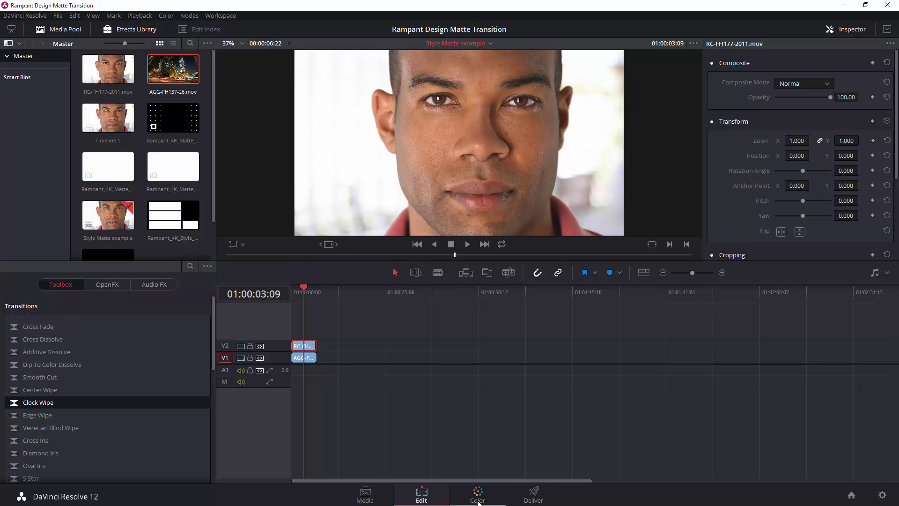
# Add Test Alpha dpx to node 01 as an external matte via Add Matte > Track Mattes
pyautogui.click(478, 497)
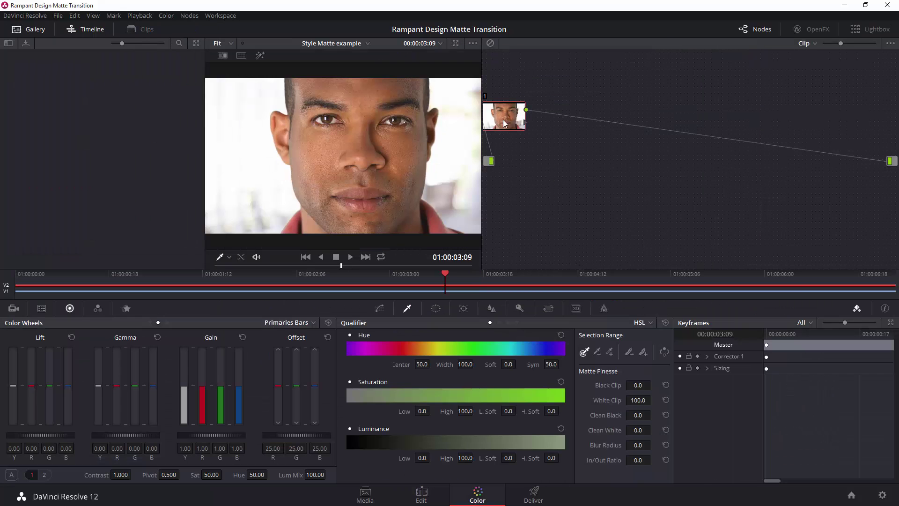
pyautogui.moveTo(527, 104); pyautogui.dragTo(534, 98)
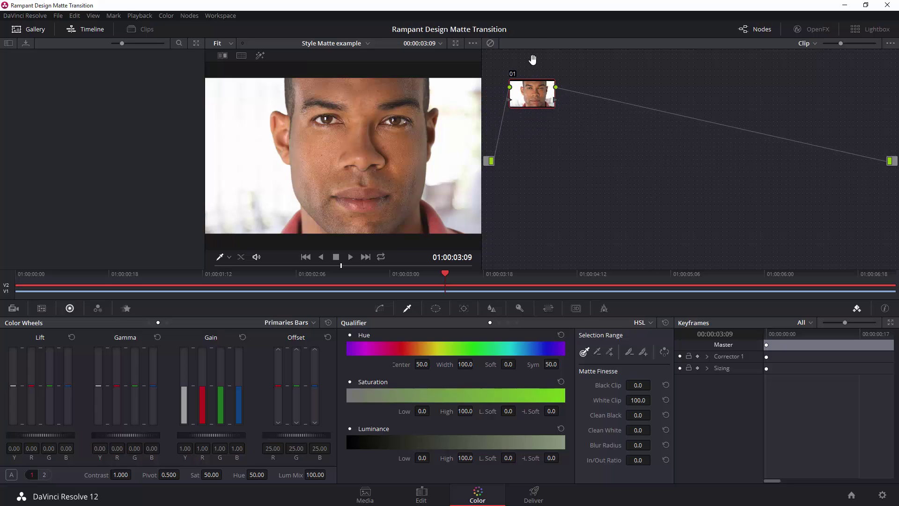
pyautogui.rightClick(535, 93)
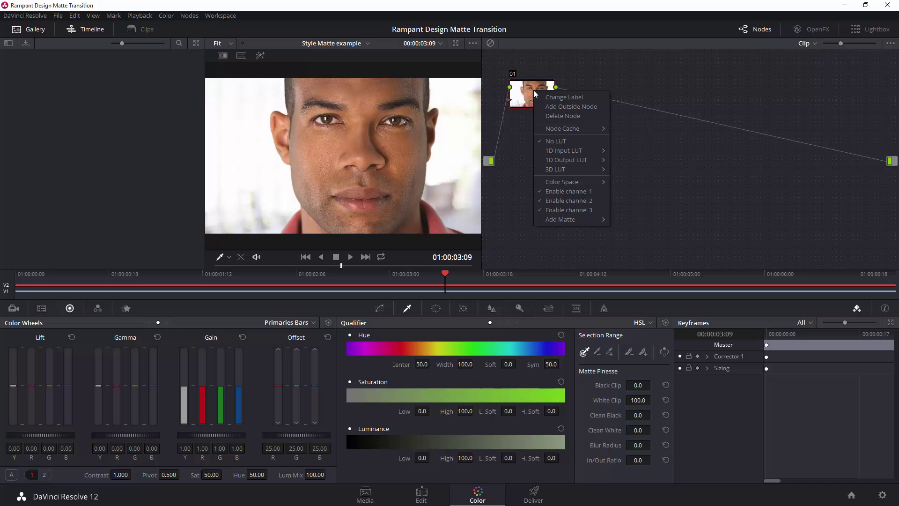
pyautogui.moveTo(548, 221)
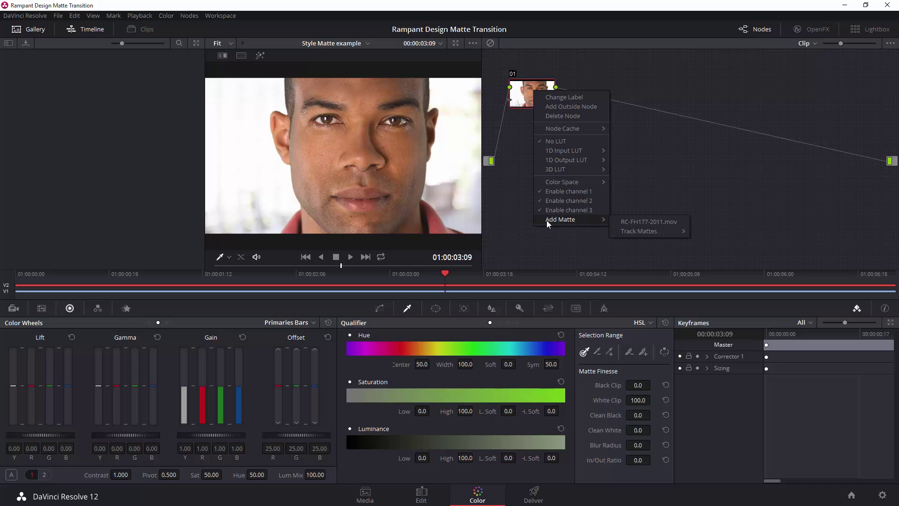
pyautogui.moveTo(665, 227)
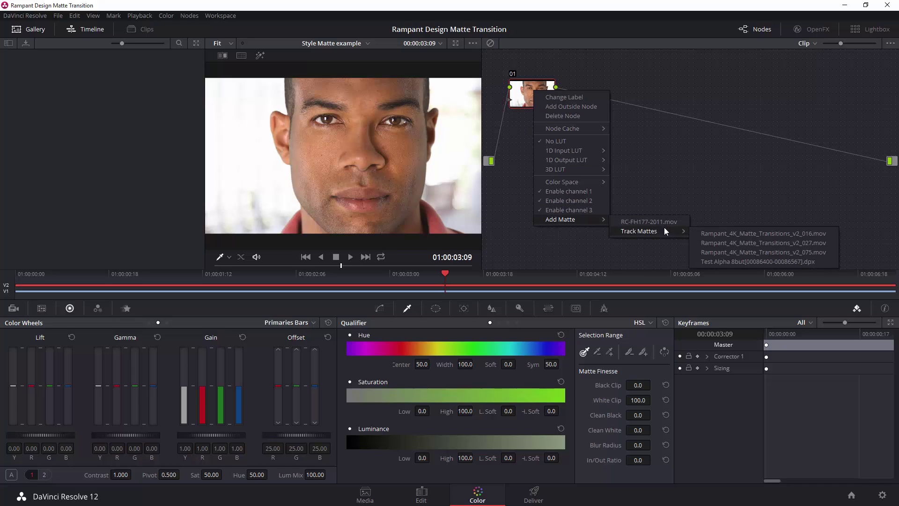
pyautogui.click(728, 262)
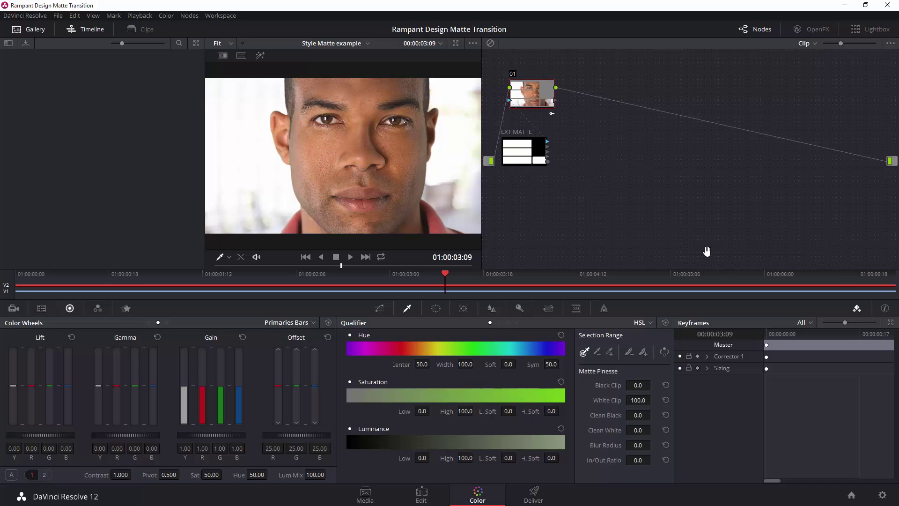
pyautogui.moveTo(536, 153); pyautogui.dragTo(548, 154)
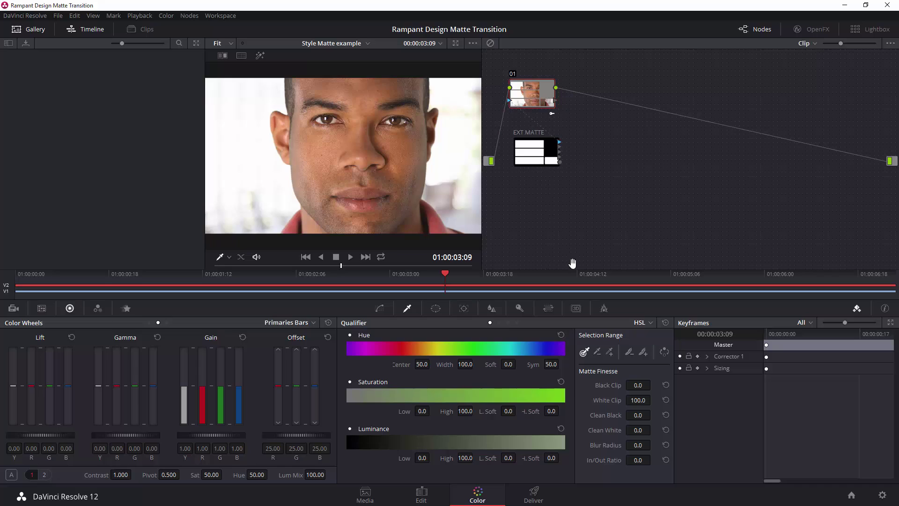
# Add an Alpha Output, feed the EXT MATTE node into it, and preview the bar reveal
pyautogui.rightClick(622, 156)
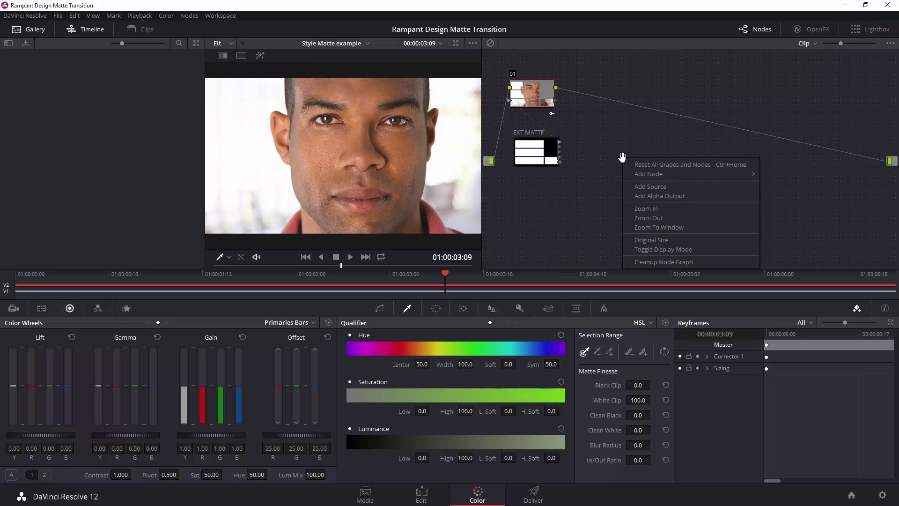
pyautogui.click(675, 197)
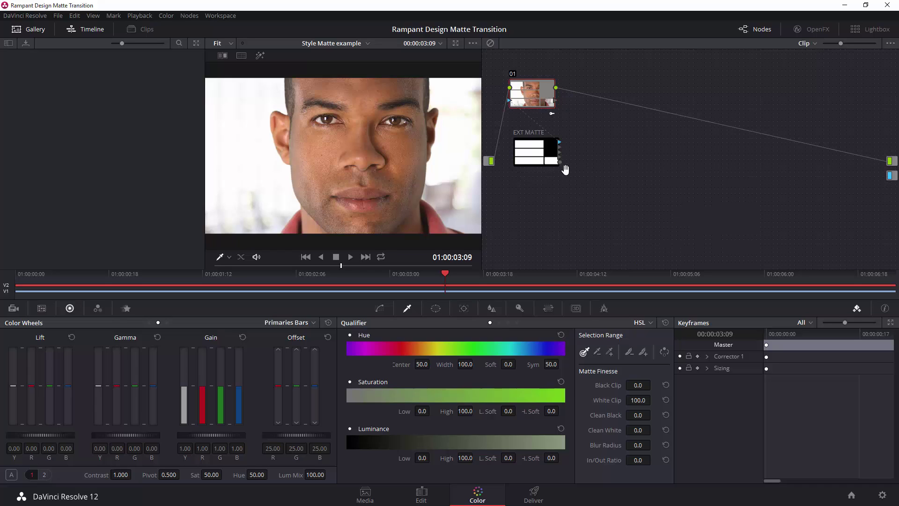
pyautogui.moveTo(560, 162); pyautogui.dragTo(891, 175)
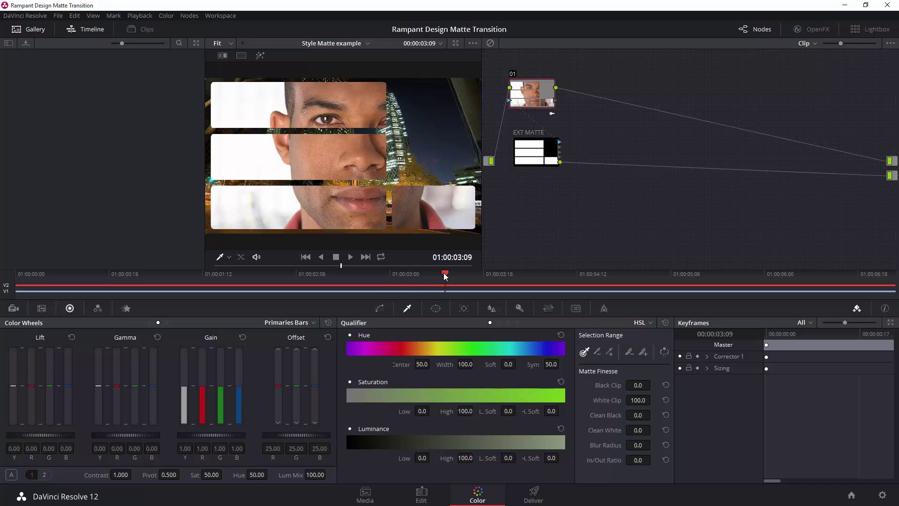
pyautogui.moveTo(443, 273); pyautogui.dragTo(72, 268)
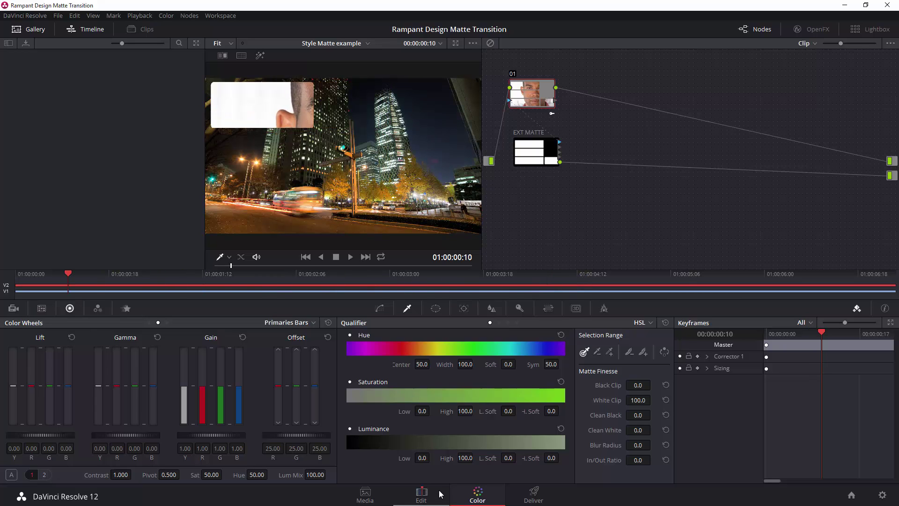
# On the Edit page, create a timeline 'Style Matte 2' from RC-FH177-2011.mov
pyautogui.click(421, 496)
pyautogui.click(104, 68)
pyautogui.rightClick(103, 67)
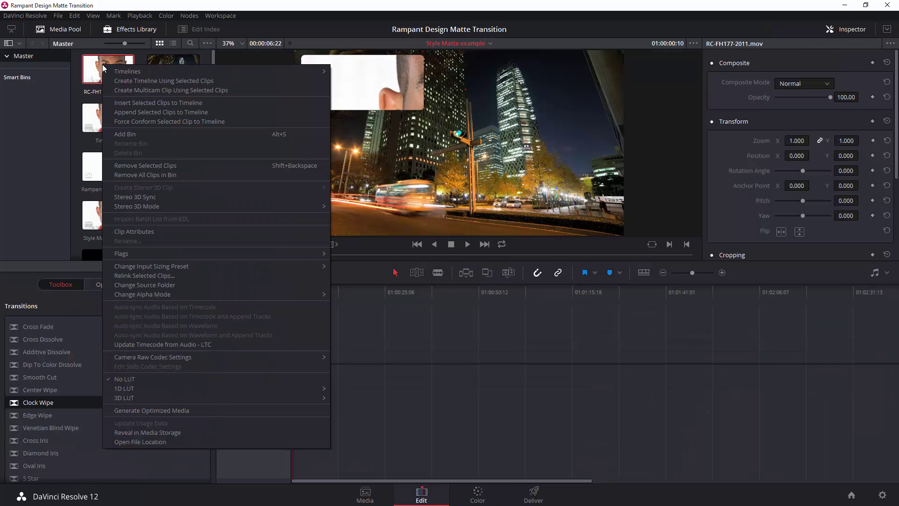
pyautogui.click(171, 81)
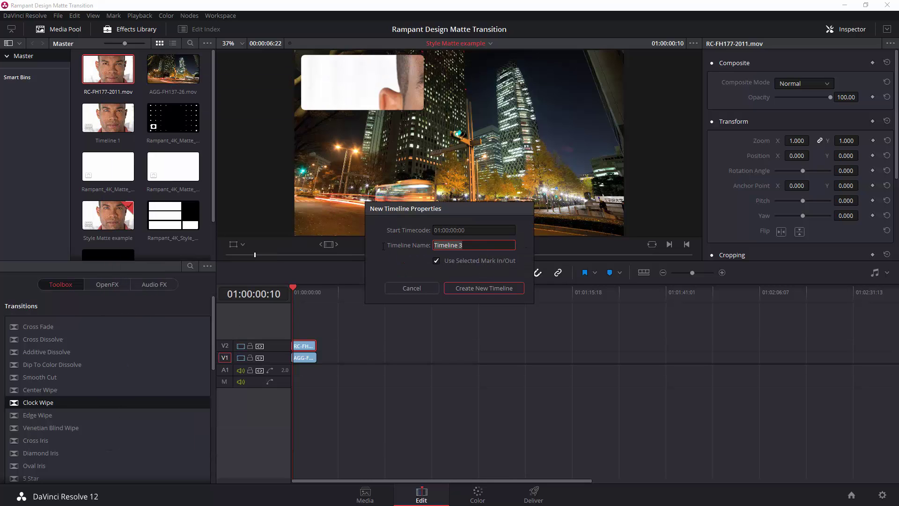
pyautogui.write('Style Matte 2')
pyautogui.press('Return')
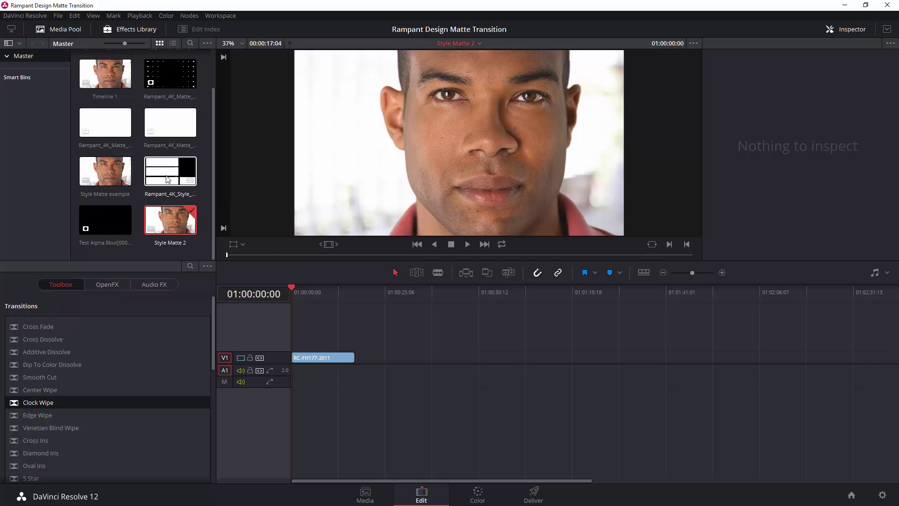
# Place Rampant_4K_Style_Mattes_025 on V2 over the portrait, trim V1 to match, and select it
pyautogui.moveTo(192, 174); pyautogui.dragTo(316, 357)
pyautogui.click(306, 296)
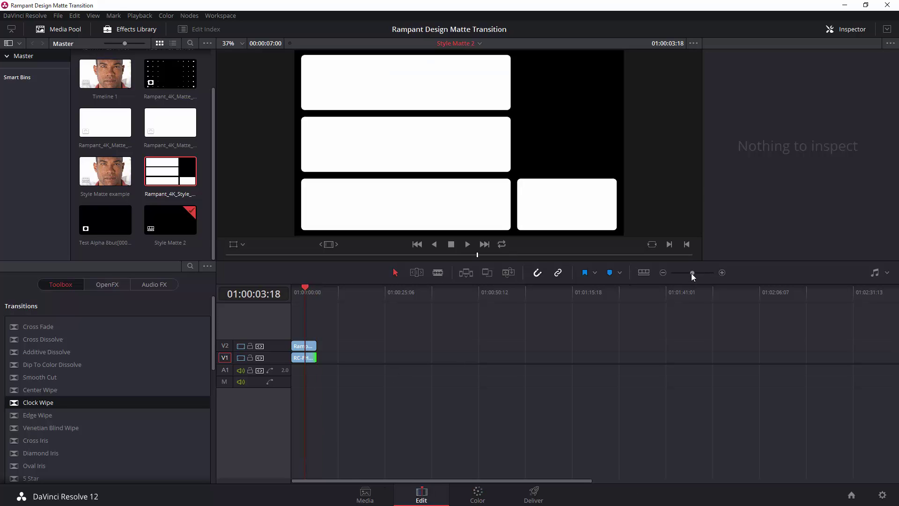
pyautogui.moveTo(692, 273)
pyautogui.mouseDown()
pyautogui.moveTo(680, 274)
pyautogui.moveTo(710, 274)
pyautogui.moveTo(700, 276)
pyautogui.mouseUp()
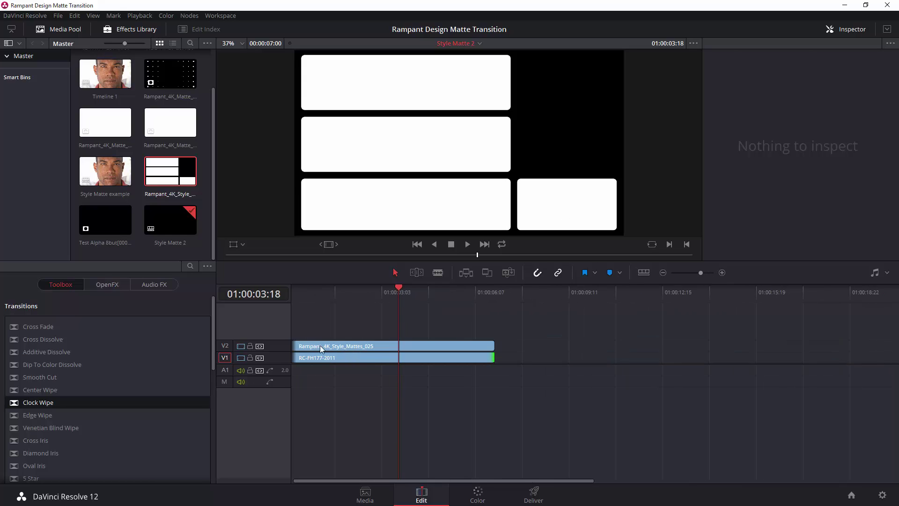
pyautogui.click(368, 348)
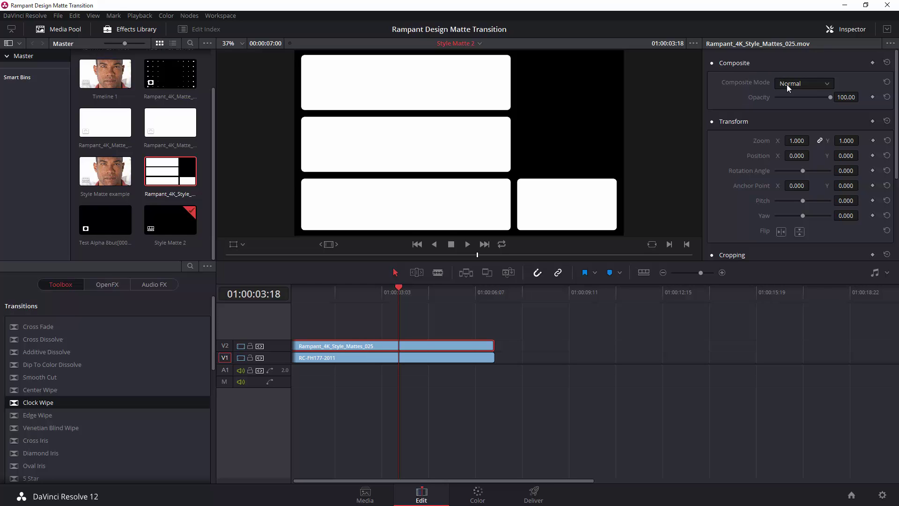
# Set the matte's Composite Mode to Multiply and scrub to preview it
pyautogui.click(841, 30)
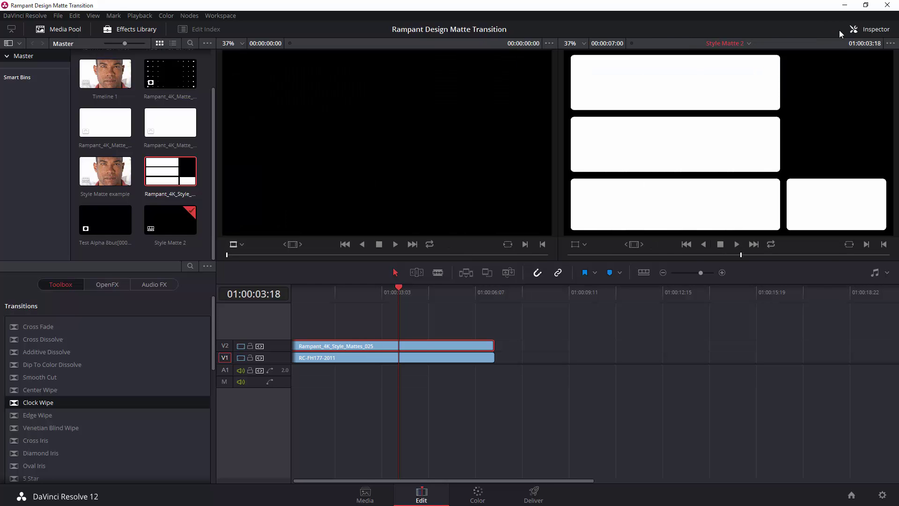
pyautogui.click(874, 34)
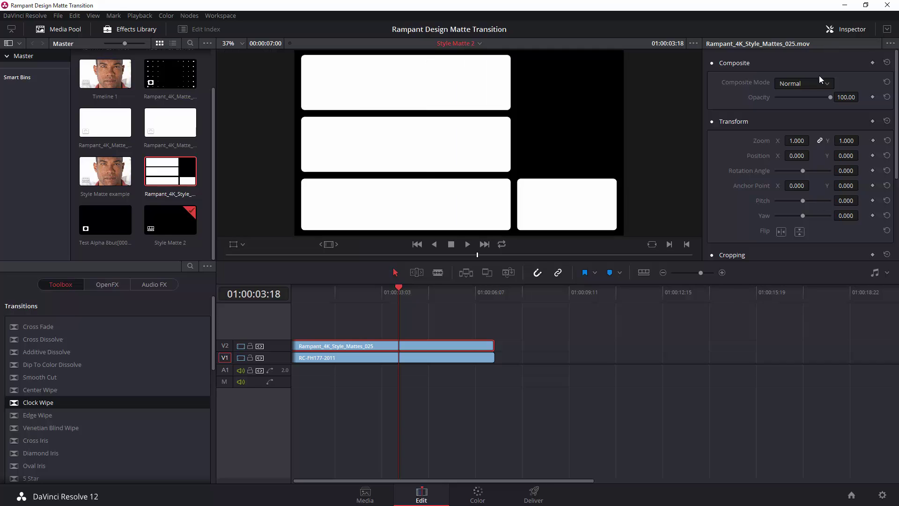
pyautogui.click(819, 82)
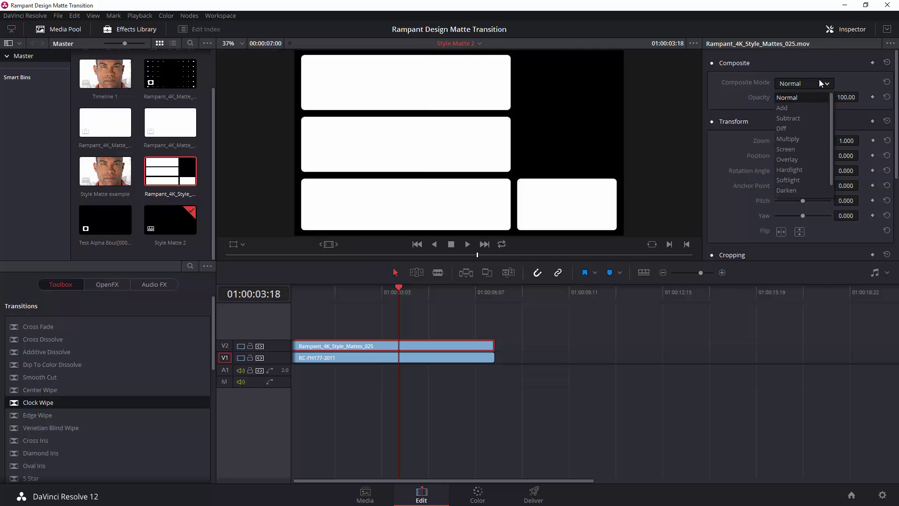
pyautogui.click(810, 137)
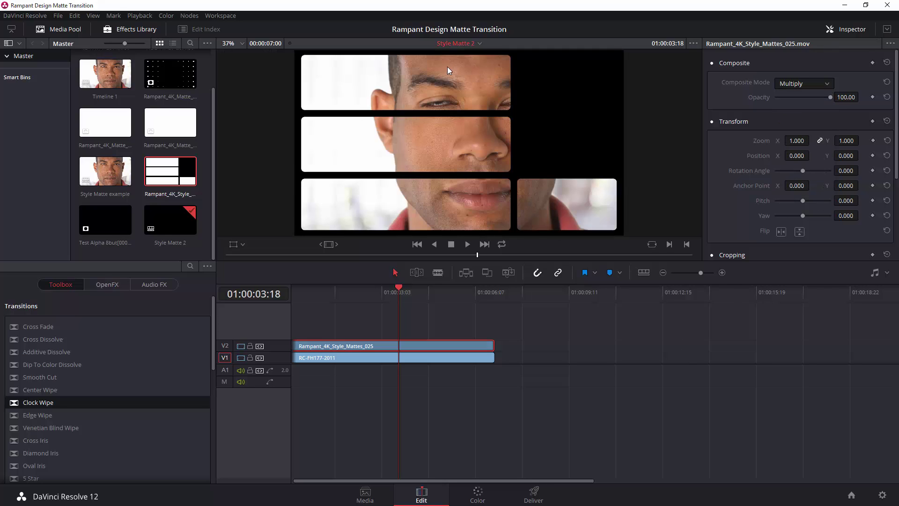
pyautogui.moveTo(399, 295); pyautogui.dragTo(417, 298)
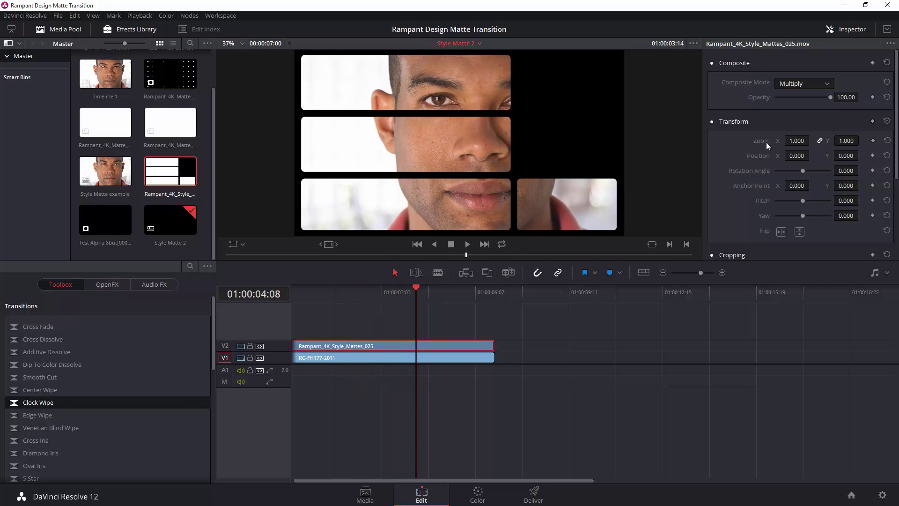
# Change the matte's Composite Mode to Add and preview the result
pyautogui.click(820, 83)
pyautogui.click(811, 105)
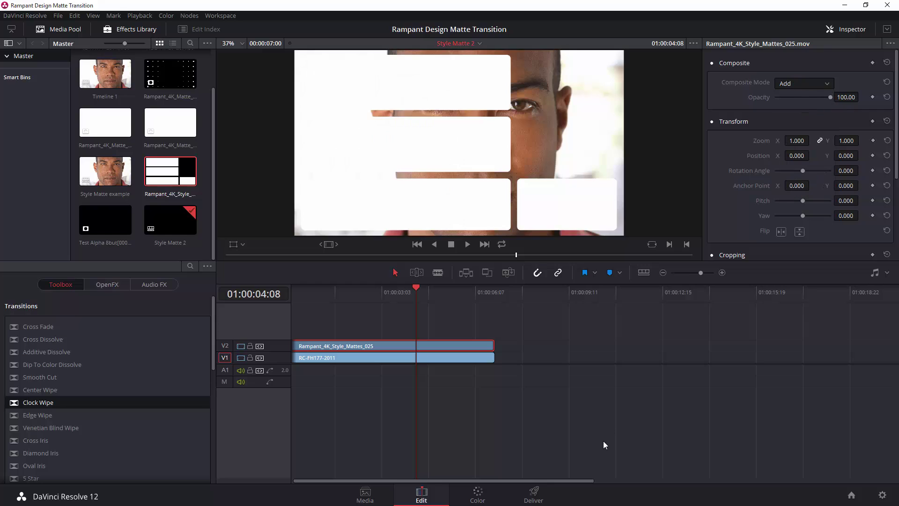
pyautogui.moveTo(408, 294)
pyautogui.mouseDown()
pyautogui.moveTo(440, 297)
pyautogui.moveTo(394, 297)
pyautogui.mouseUp()
pyautogui.click(800, 84)
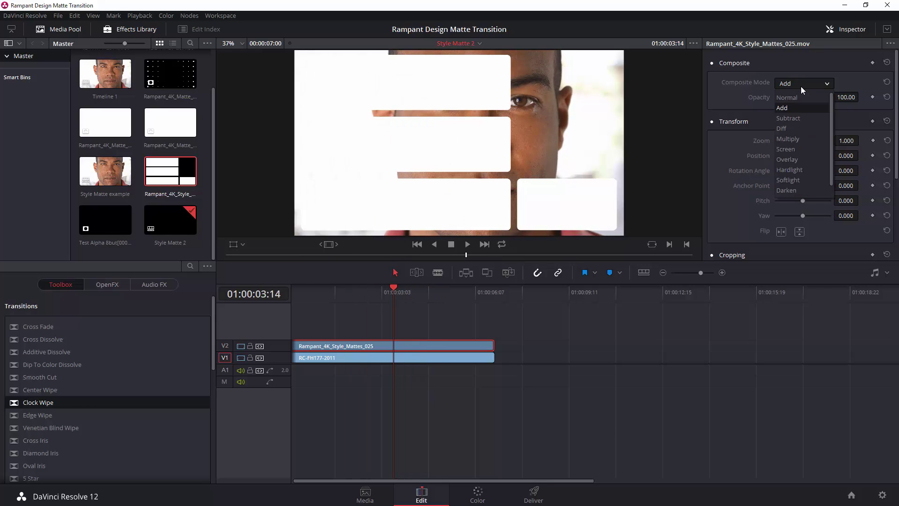
# Set the matte back to Multiply and move matte and portrait up to V3/V2
pyautogui.click(799, 138)
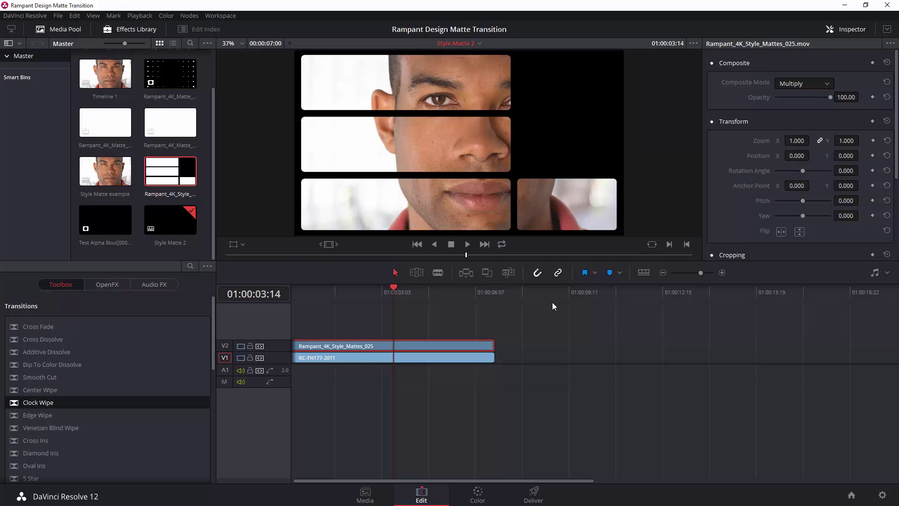
pyautogui.moveTo(395, 293)
pyautogui.mouseDown()
pyautogui.moveTo(339, 289)
pyautogui.moveTo(407, 291)
pyautogui.mouseUp()
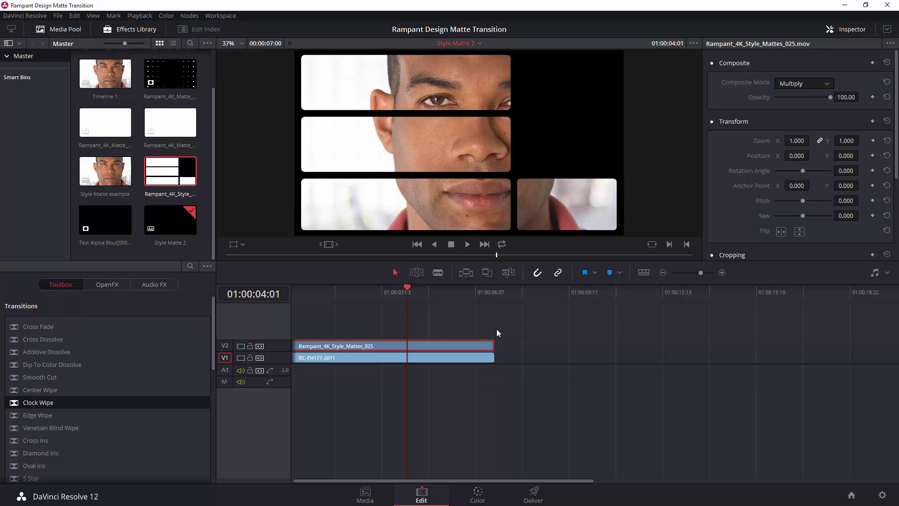
pyautogui.moveTo(457, 337); pyautogui.dragTo(454, 350)
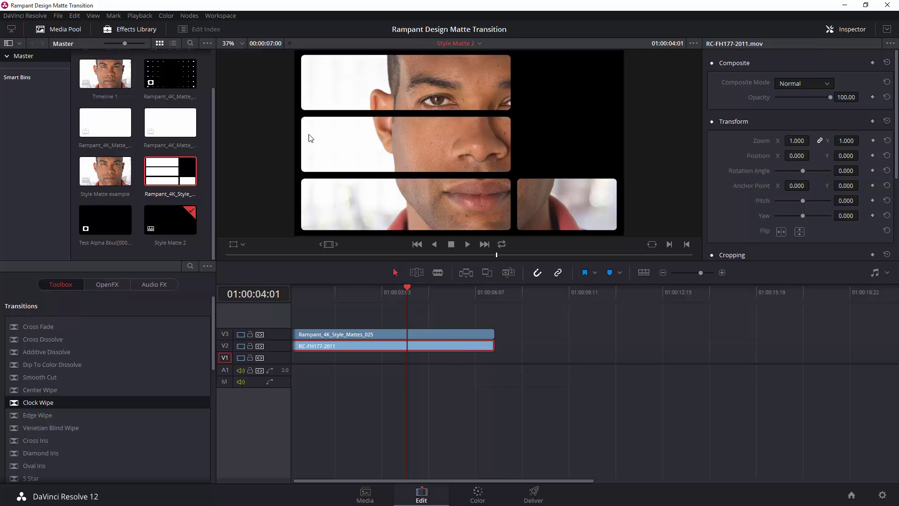
# Place AGG-FH137-26.mov on V1 and trim its end to match the other clips
pyautogui.scroll(1, 166, 140)
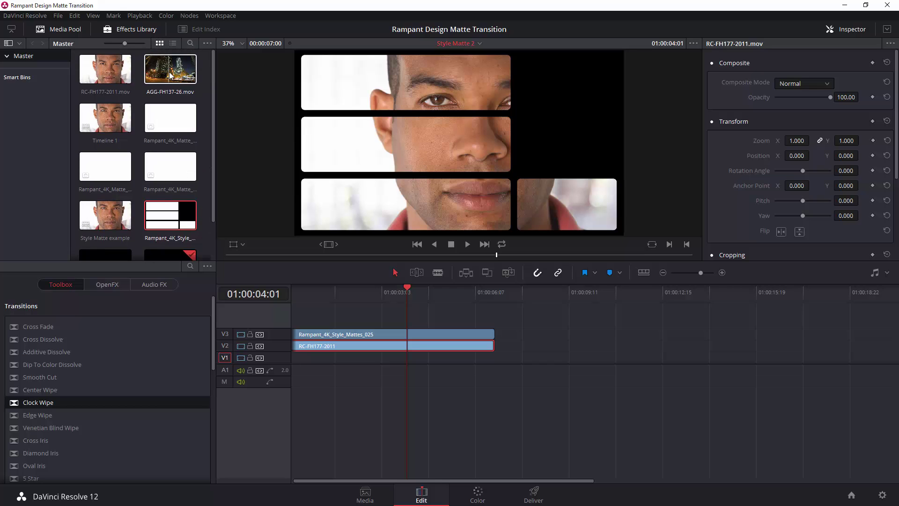
pyautogui.moveTo(172, 77); pyautogui.dragTo(295, 363)
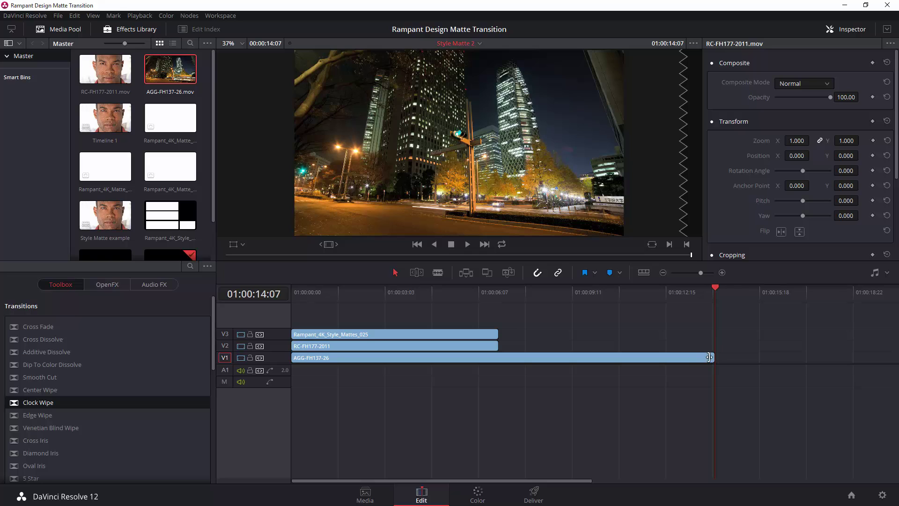
pyautogui.moveTo(714, 359); pyautogui.dragTo(501, 370)
pyautogui.click(435, 296)
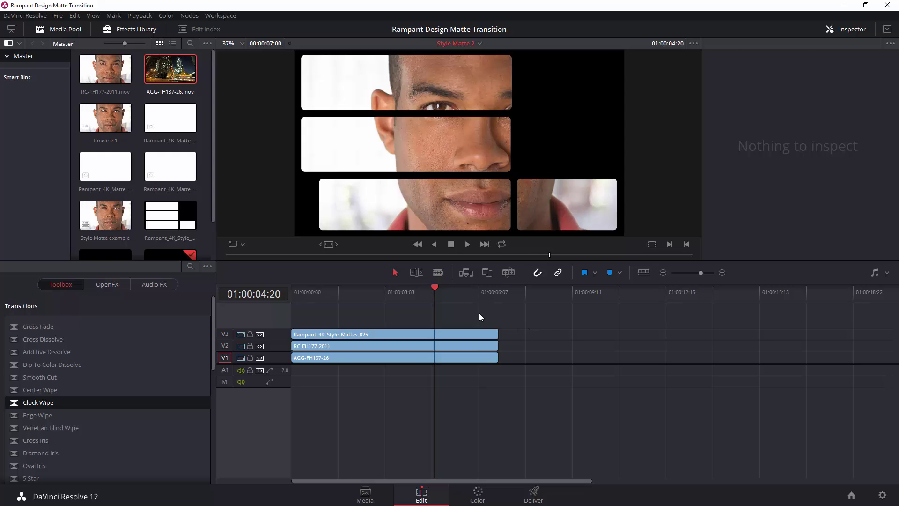
# Combine the portrait and matte into a compound clip named 'Matte layer' and select it
pyautogui.moveTo(479, 313); pyautogui.dragTo(479, 346)
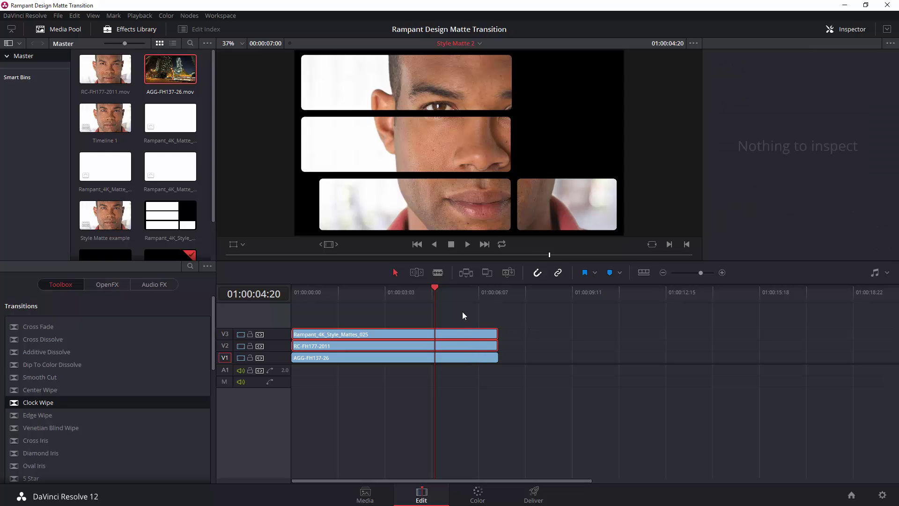
pyautogui.moveTo(462, 316); pyautogui.dragTo(466, 341)
pyautogui.rightClick(465, 339)
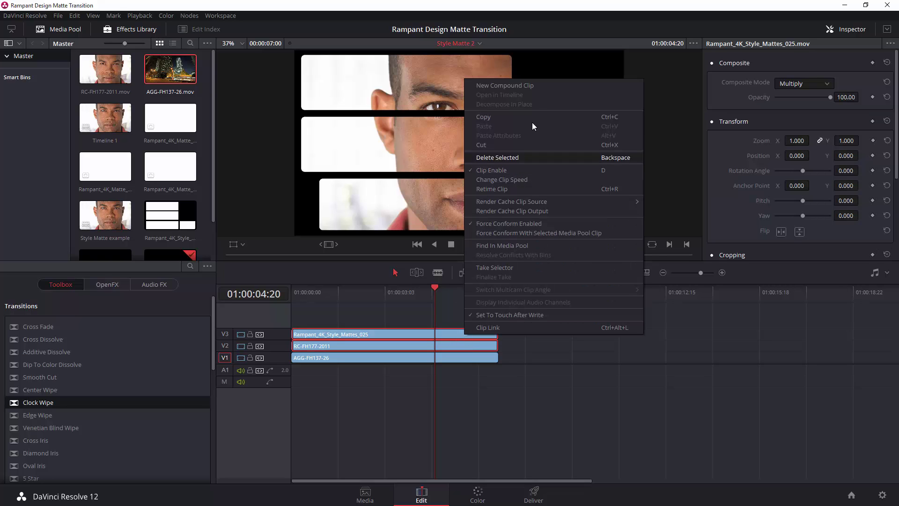
pyautogui.click(535, 87)
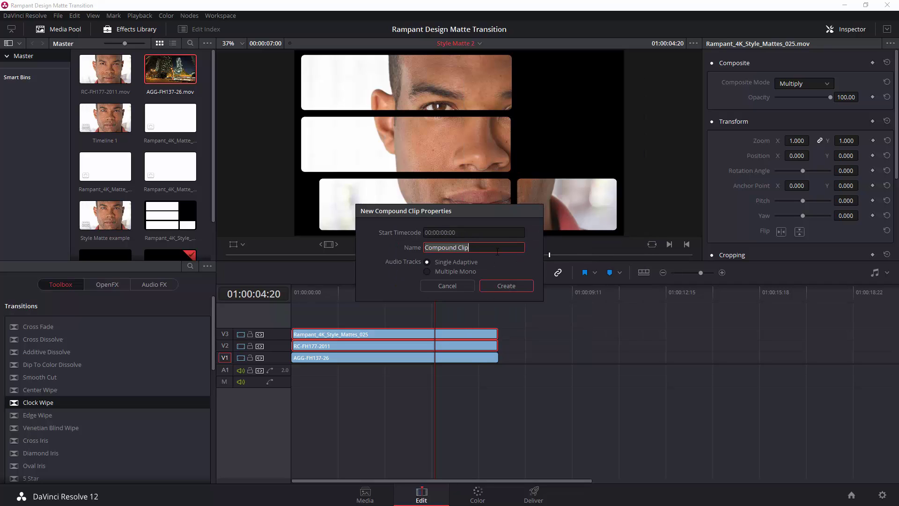
pyautogui.hotkey('ctrl', 'a')
pyautogui.write('Matte laye')
pyautogui.press('Return')
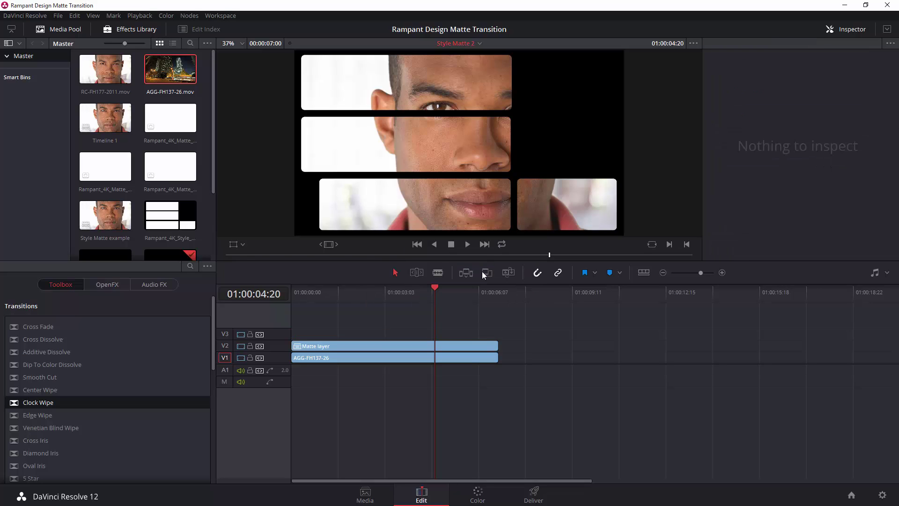
pyautogui.click(422, 347)
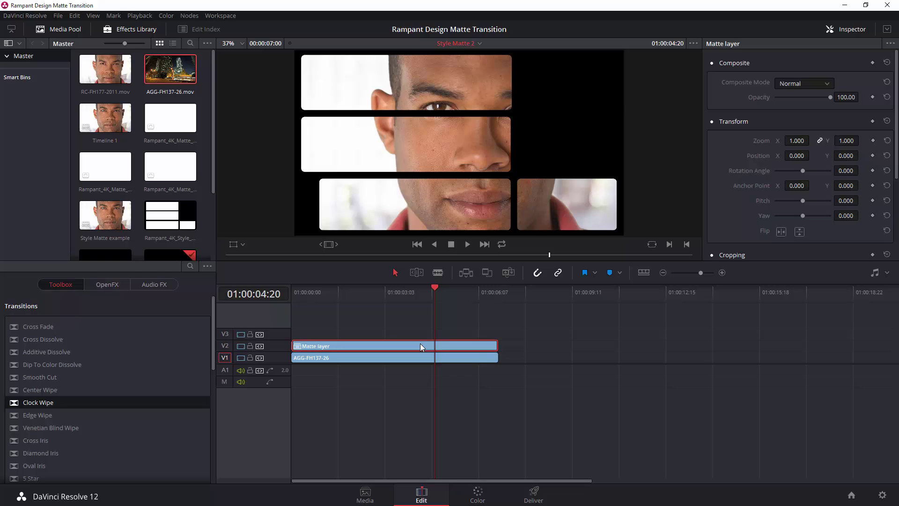
# On the Color page, qualify the Matte layer's black area in node 01 and add an Alpha Output
pyautogui.click(477, 492)
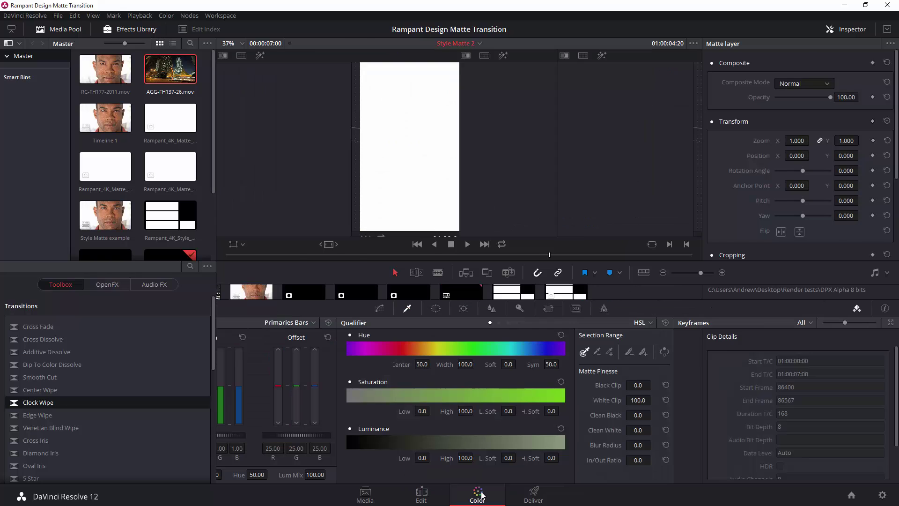
pyautogui.moveTo(507, 117); pyautogui.dragTo(558, 102)
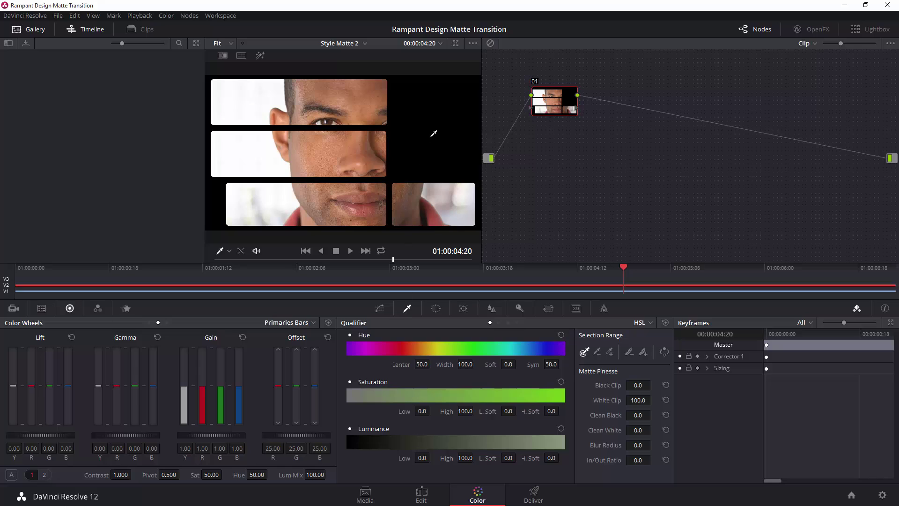
pyautogui.click(439, 111)
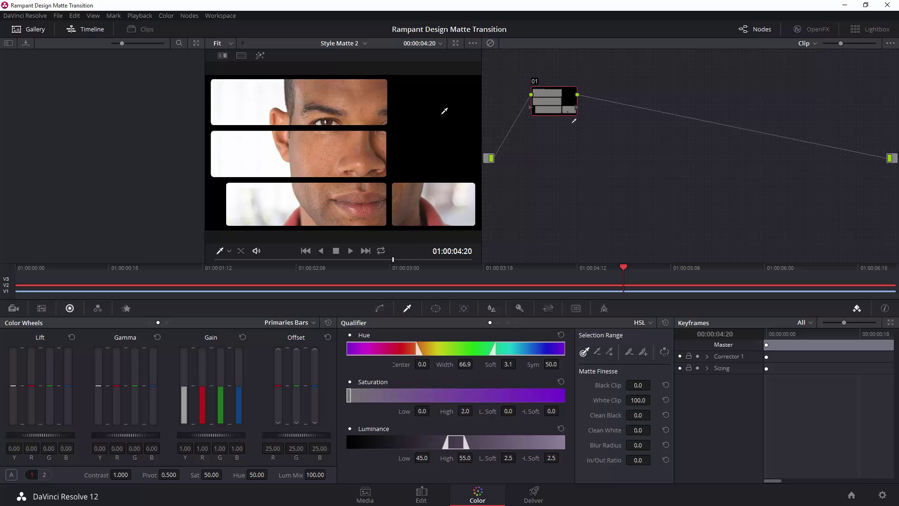
pyautogui.rightClick(583, 155)
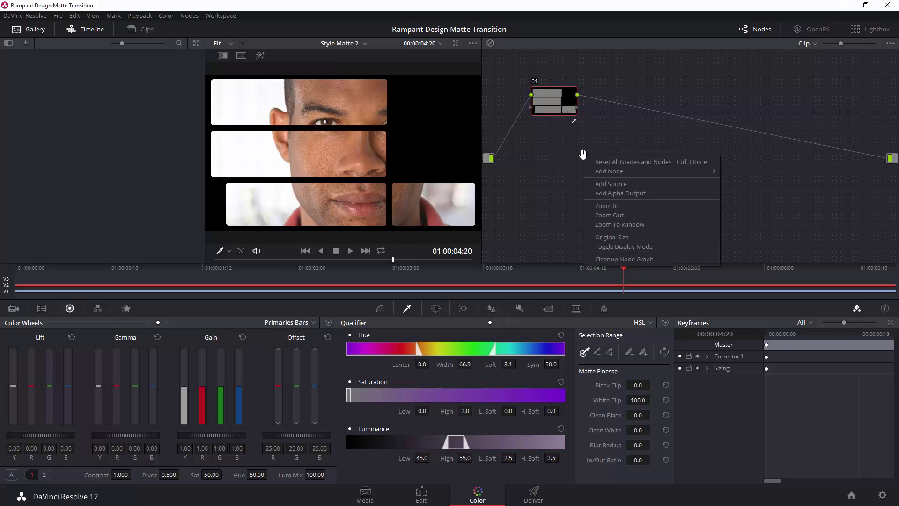
pyautogui.click(612, 194)
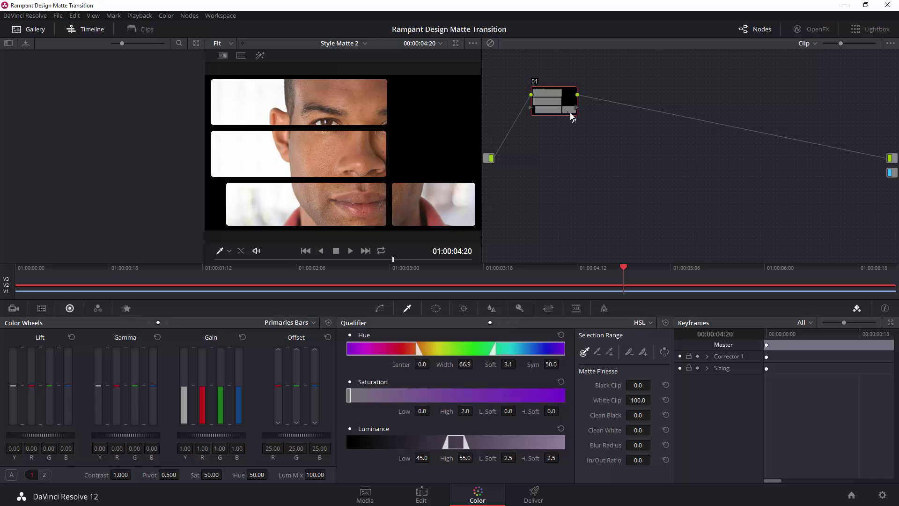
# Set Hue Width 0.8, Soft 1.6, Saturation High 2.6, and wire node 01's alpha to the Alpha Output
pyautogui.moveTo(554, 101); pyautogui.dragTo(635, 85)
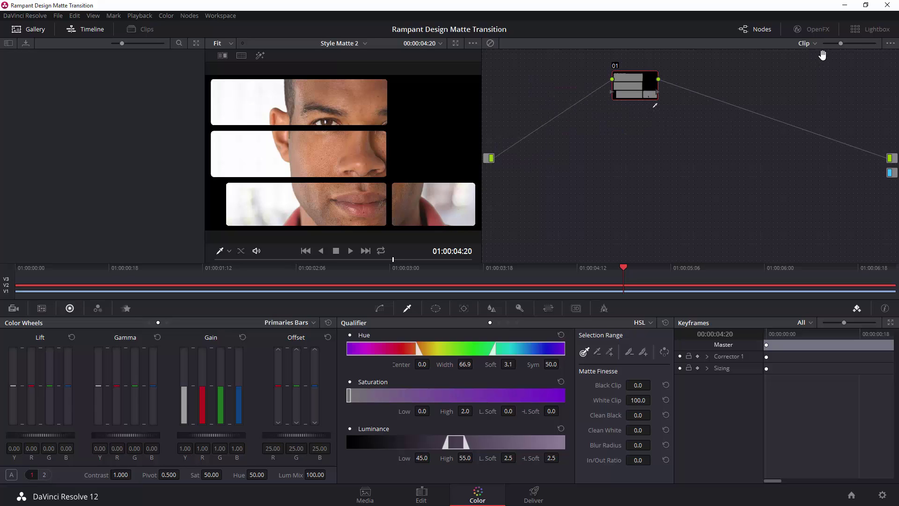
pyautogui.moveTo(839, 43); pyautogui.dragTo(875, 43)
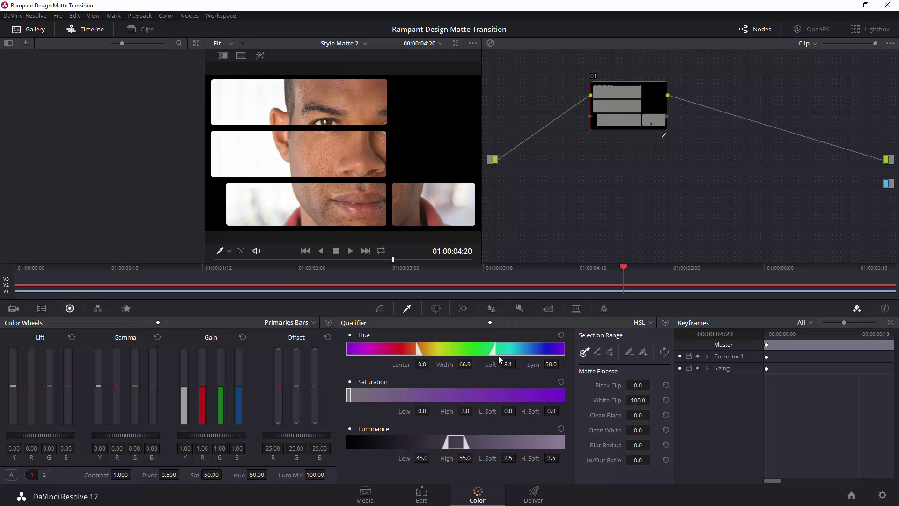
pyautogui.moveTo(470, 366); pyautogui.dragTo(476, 363)
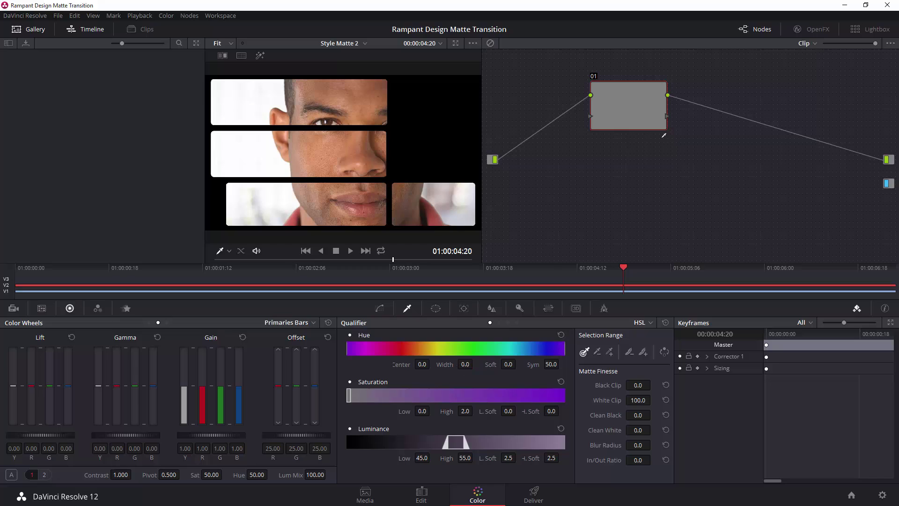
pyautogui.moveTo(476, 363); pyautogui.dragTo(476, 363)
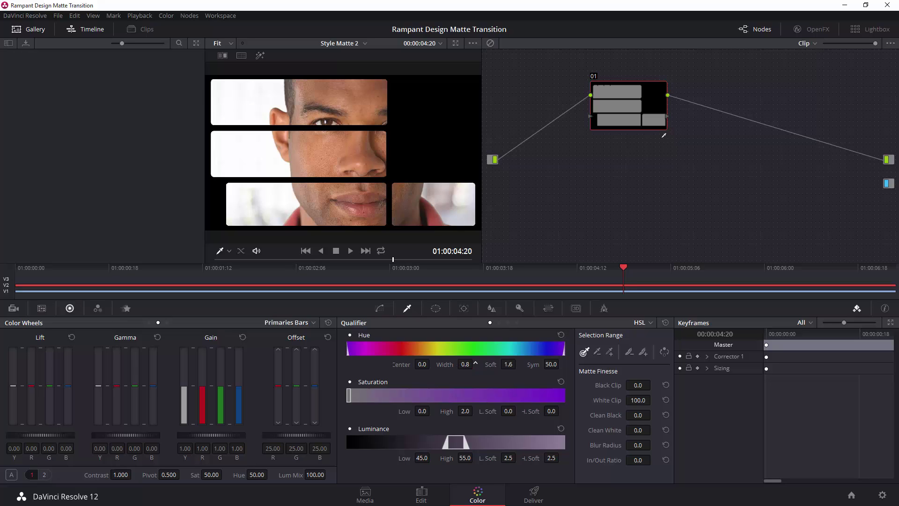
pyautogui.moveTo(465, 415); pyautogui.dragTo(470, 415)
pyautogui.moveTo(630, 100); pyautogui.dragTo(623, 100)
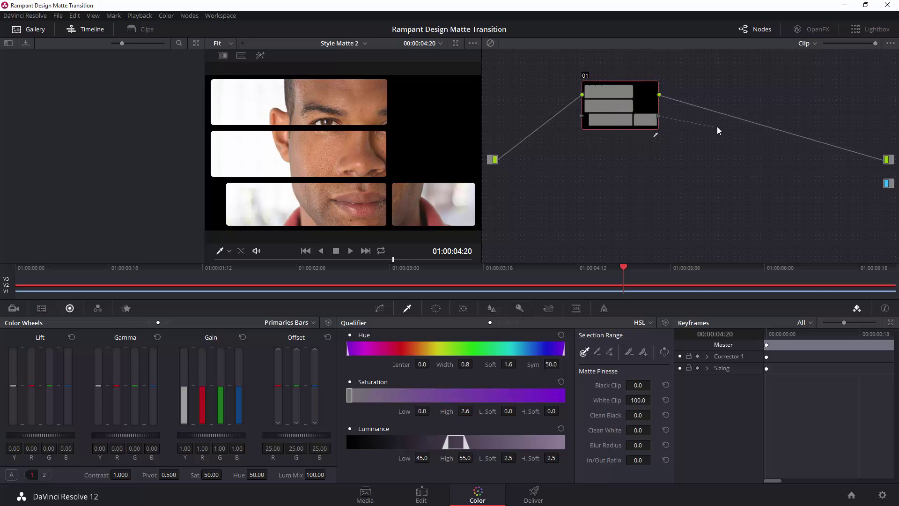
pyautogui.moveTo(721, 139); pyautogui.dragTo(887, 183)
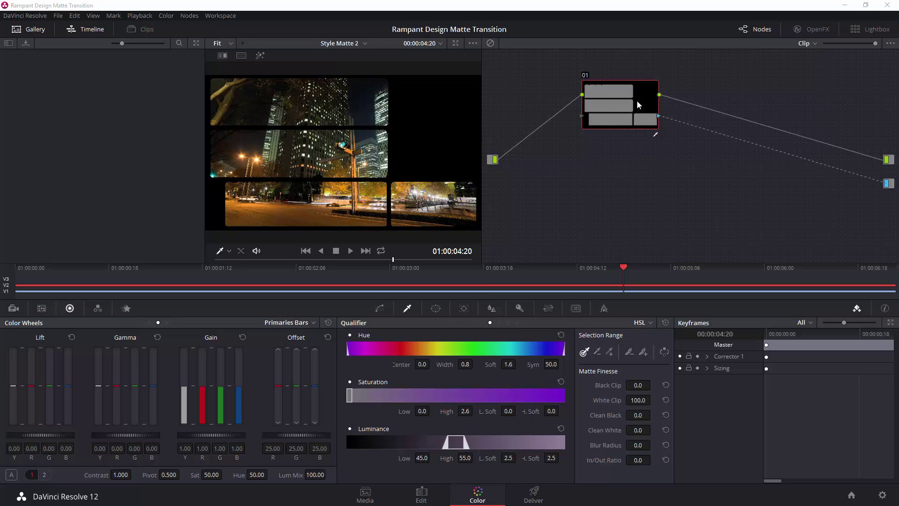
# Invert the qualifier selection and scrub to preview the portrait inside the bars
pyautogui.click(666, 354)
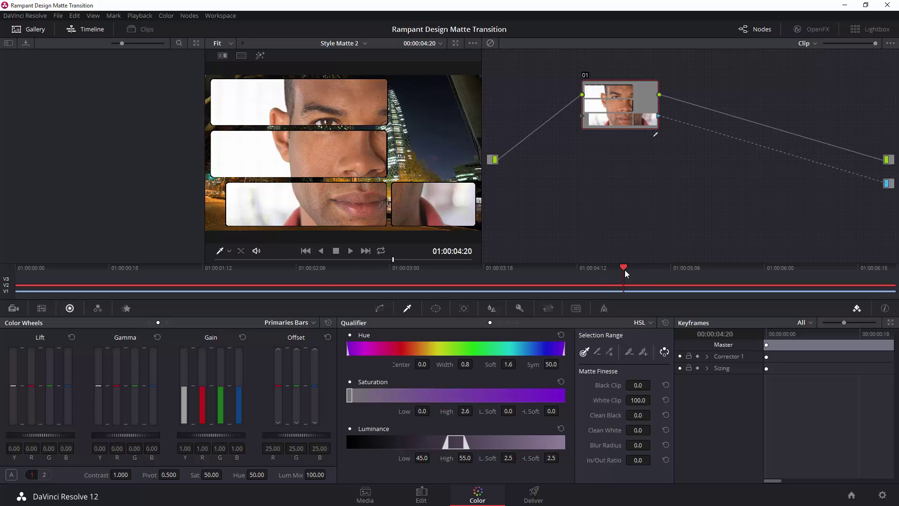
pyautogui.moveTo(644, 268); pyautogui.dragTo(189, 282)
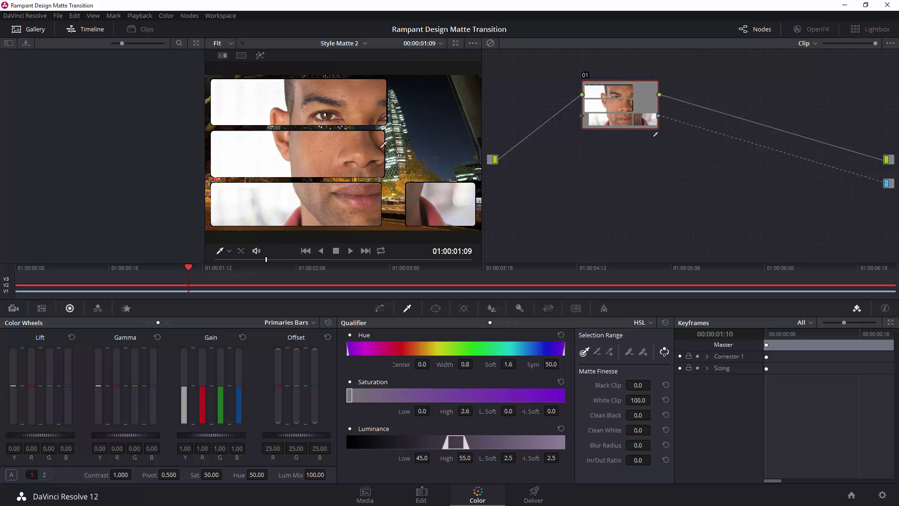
# Switch to the Style Matte example timeline, preview it, and compare against Style Matte 2
pyautogui.click(365, 43)
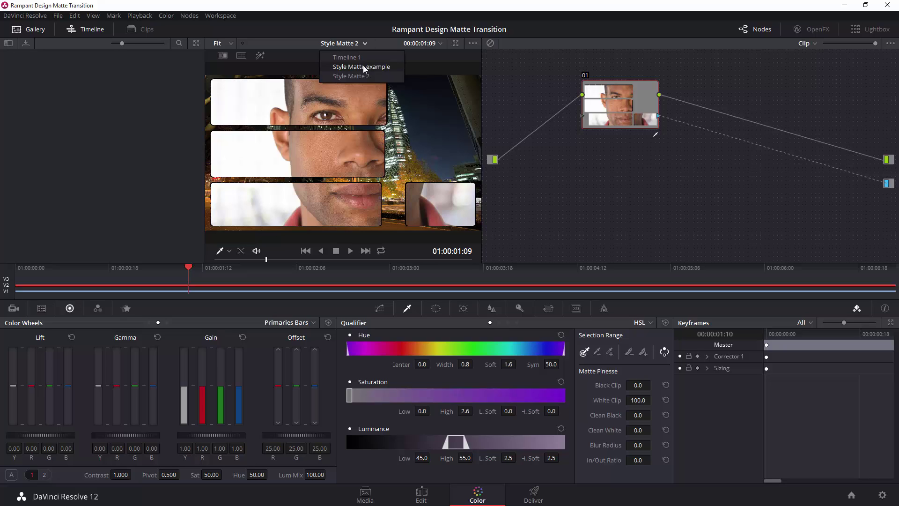
pyautogui.click(363, 66)
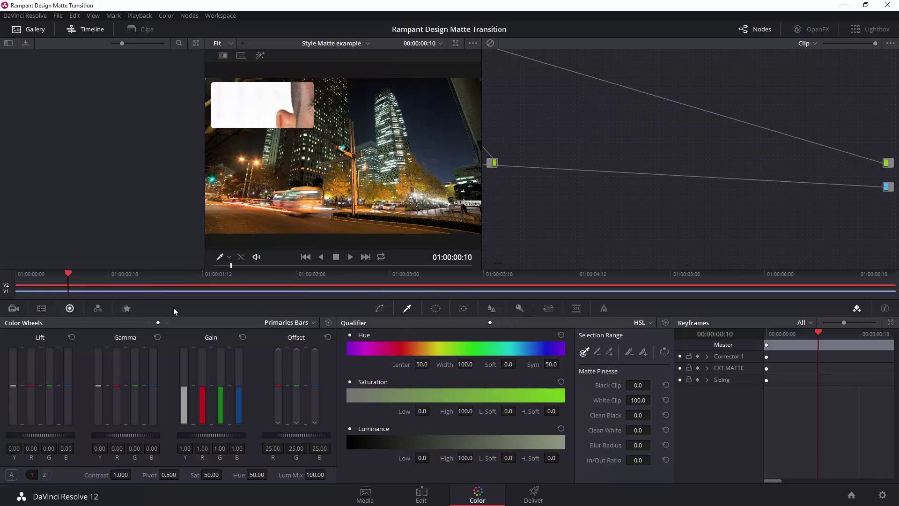
pyautogui.moveTo(67, 272); pyautogui.dragTo(156, 277)
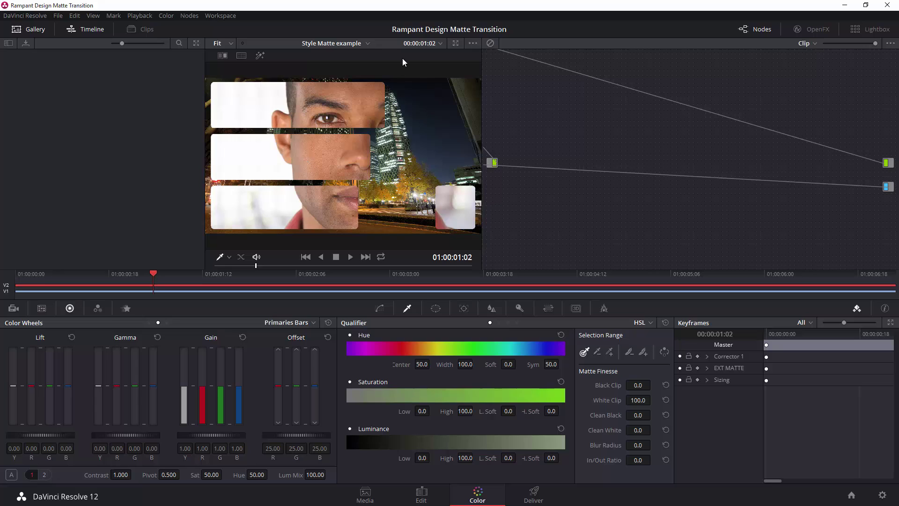
pyautogui.click(366, 40)
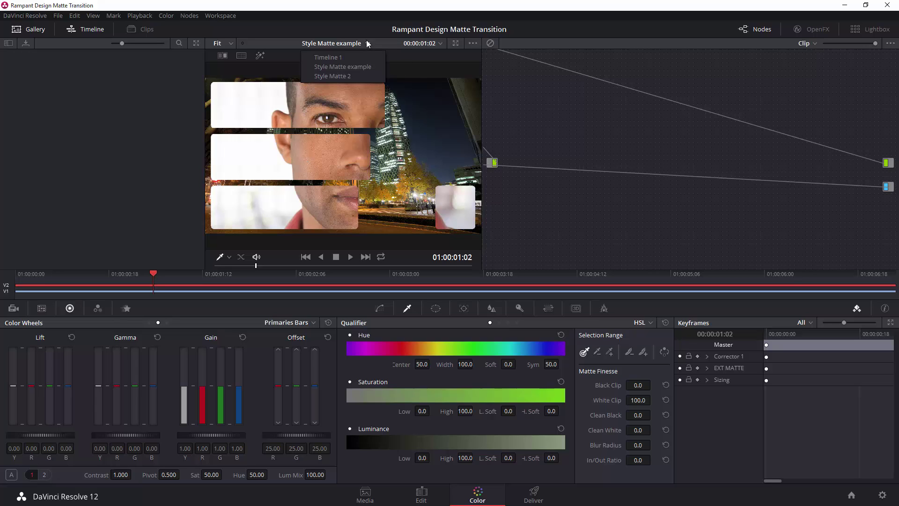
pyautogui.click(345, 72)
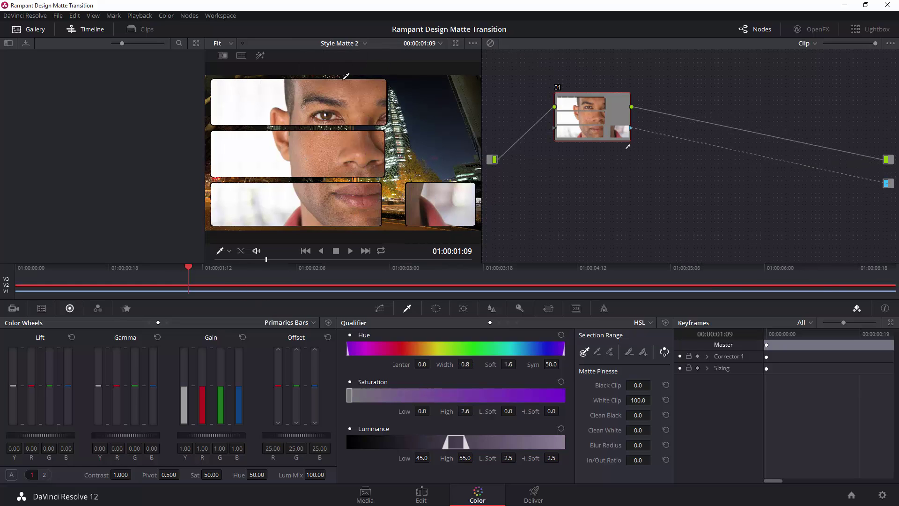
pyautogui.click(364, 43)
pyautogui.click(358, 67)
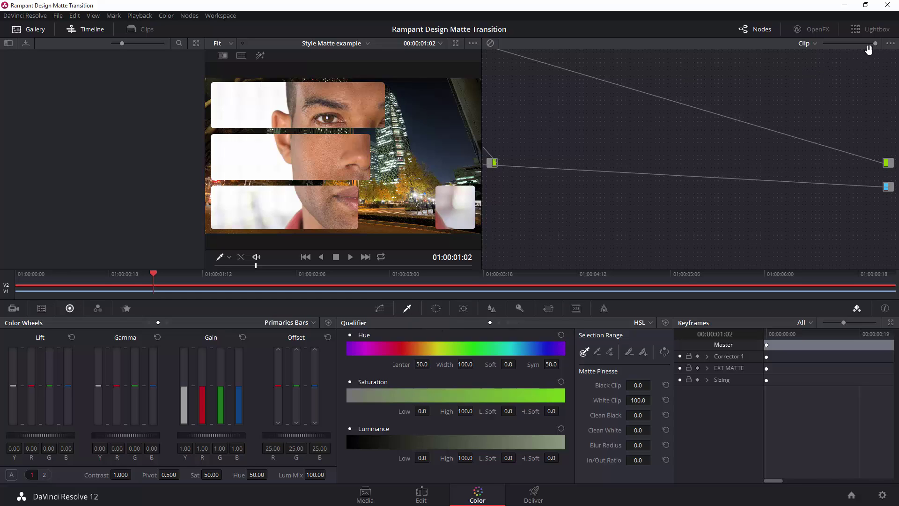
# Zoom out the node editor and move node 01 and the EXT MATTE node up
pyautogui.moveTo(875, 44); pyautogui.dragTo(817, 55)
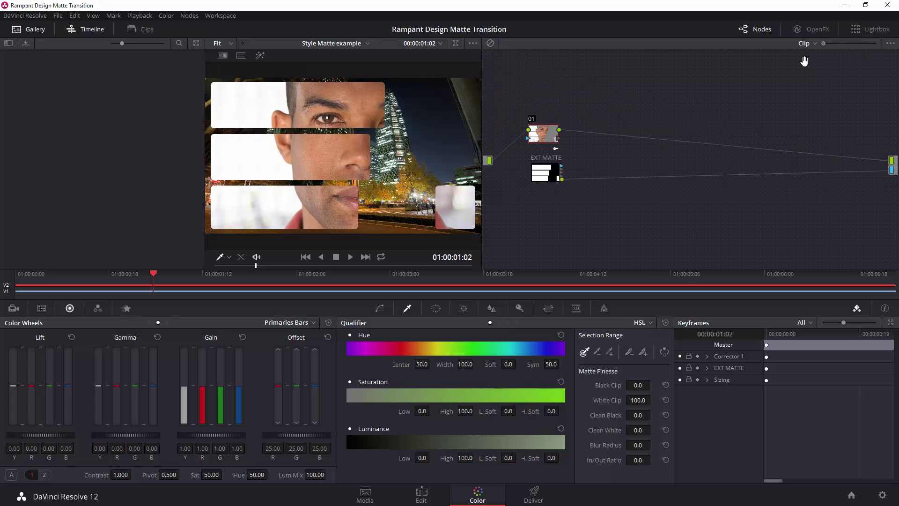
pyautogui.moveTo(545, 138); pyautogui.dragTo(588, 99)
pyautogui.moveTo(555, 174); pyautogui.dragTo(617, 162)
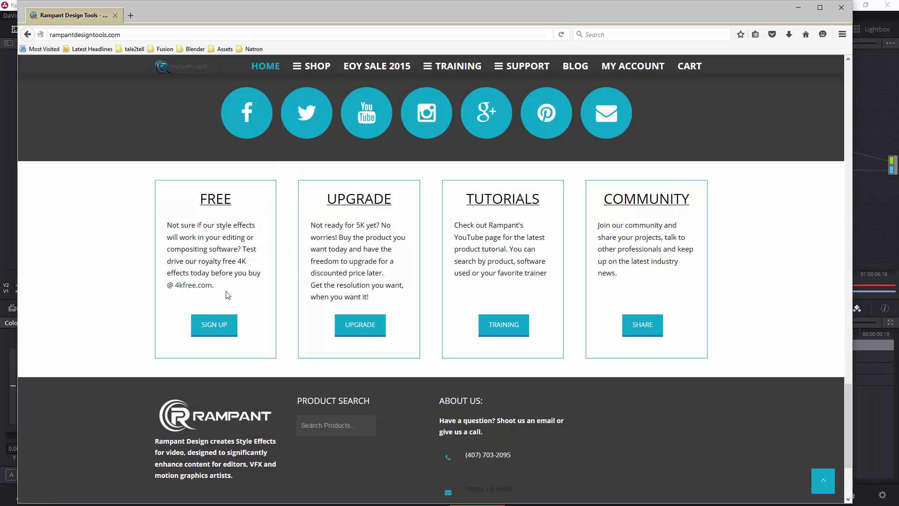
pyautogui.scroll(20, 227, 294)
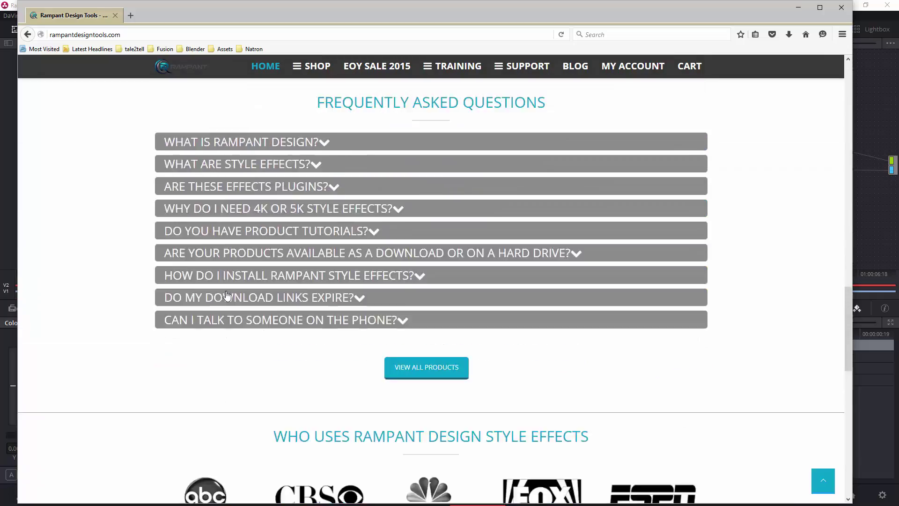
pyautogui.scroll(2, 226, 294)
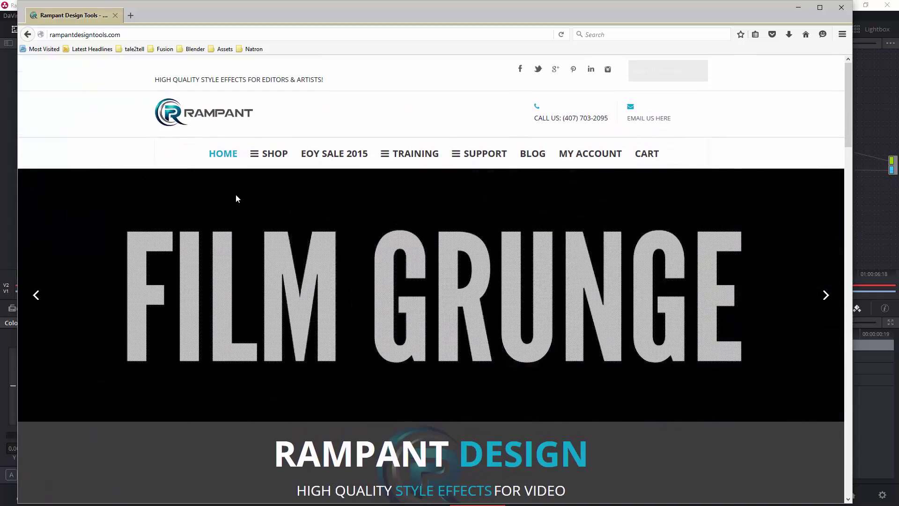